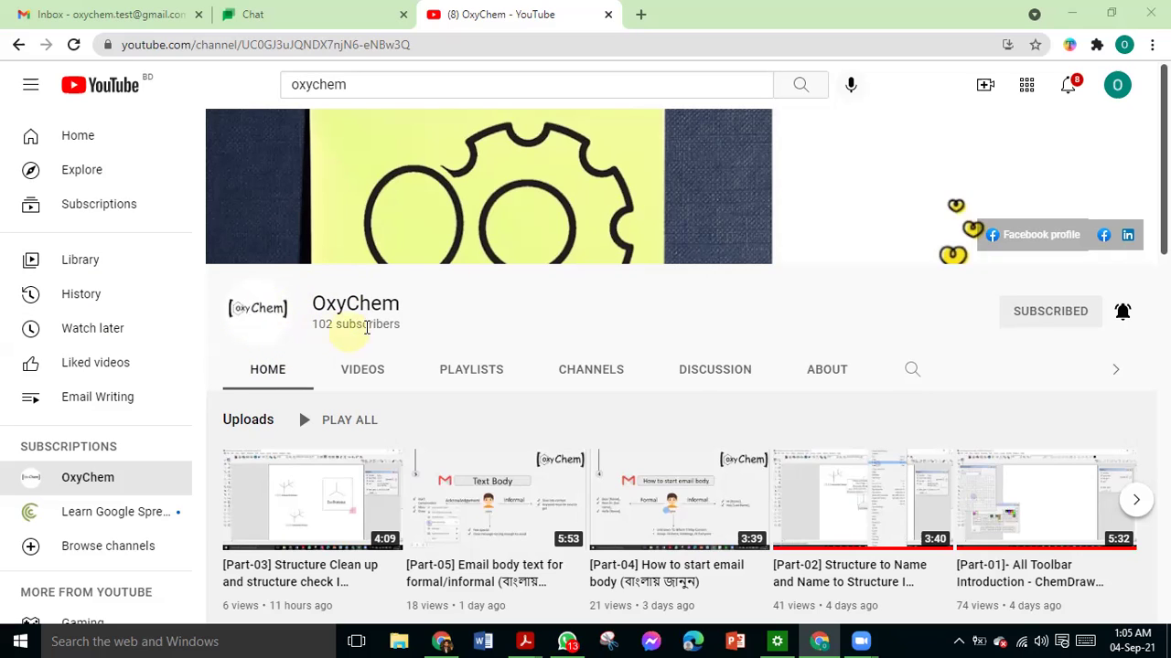
# - Switch from the YouTube channel page to the Gmail inbox
pyautogui.moveTo(366, 314)
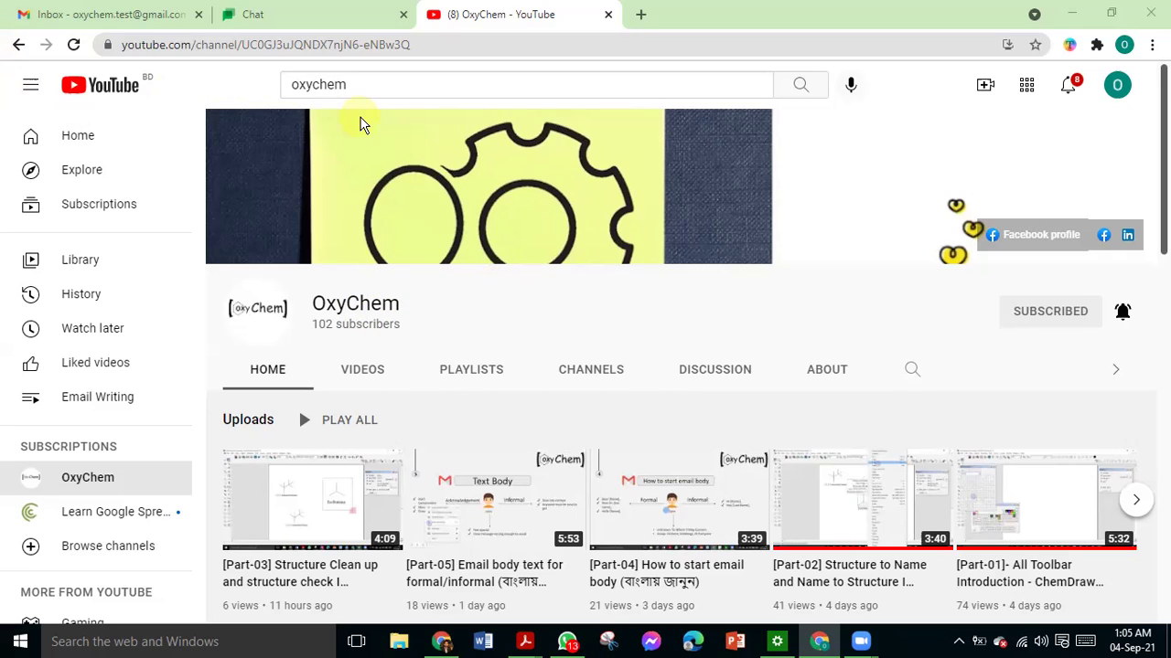
pyautogui.click(134, 24)
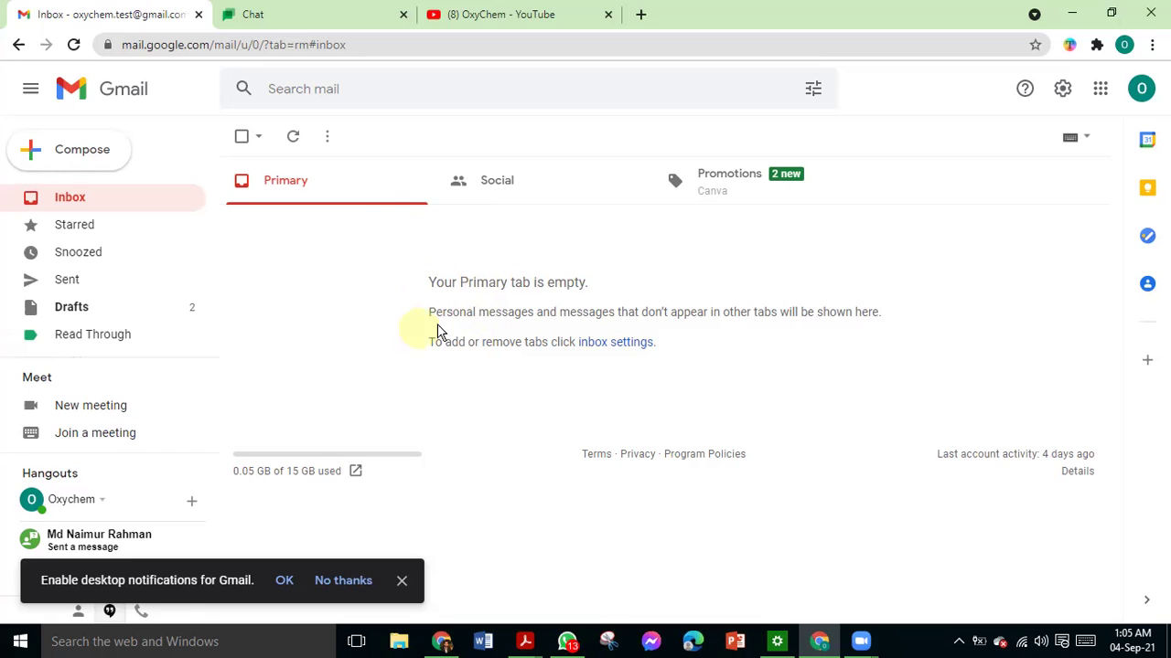
pyautogui.click(962, 644)
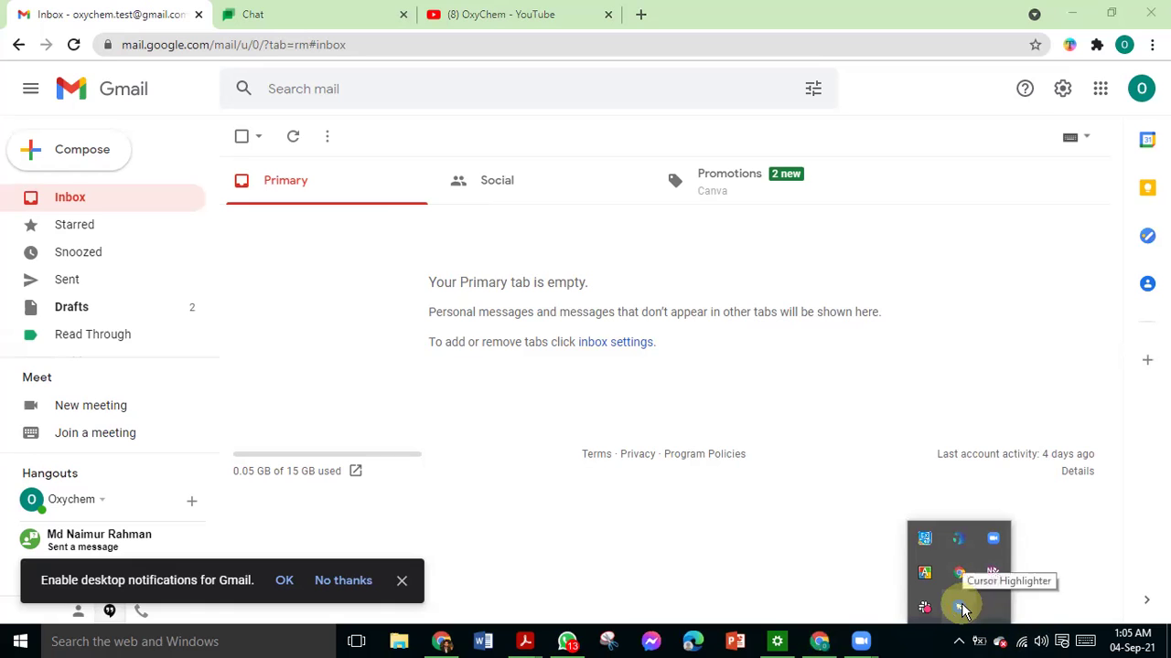
pyautogui.rightClick(962, 611)
pyautogui.click(1024, 502)
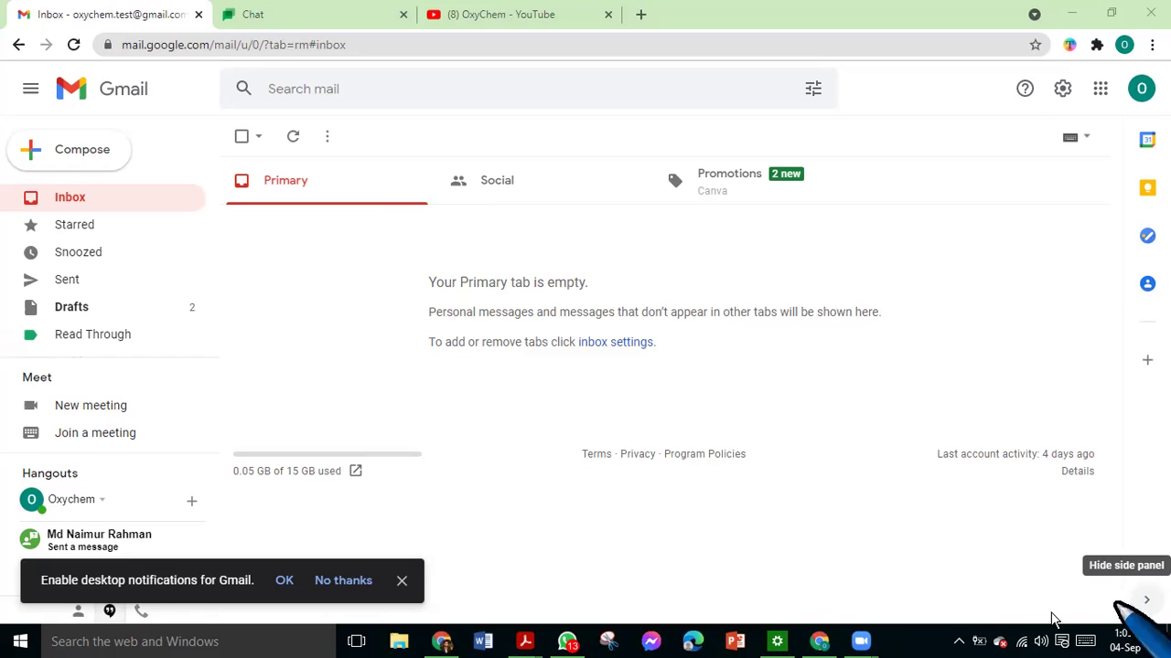
pyautogui.rightClick(960, 645)
pyautogui.click(959, 642)
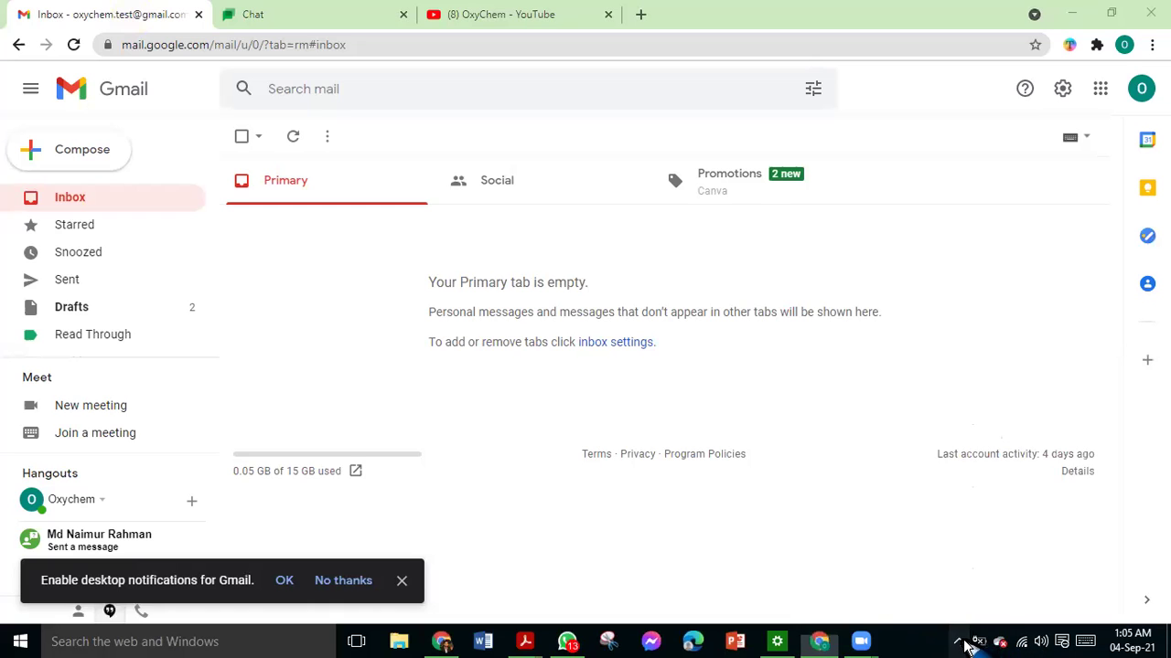
pyautogui.click(959, 642)
pyautogui.rightClick(960, 608)
pyautogui.click(1137, 549)
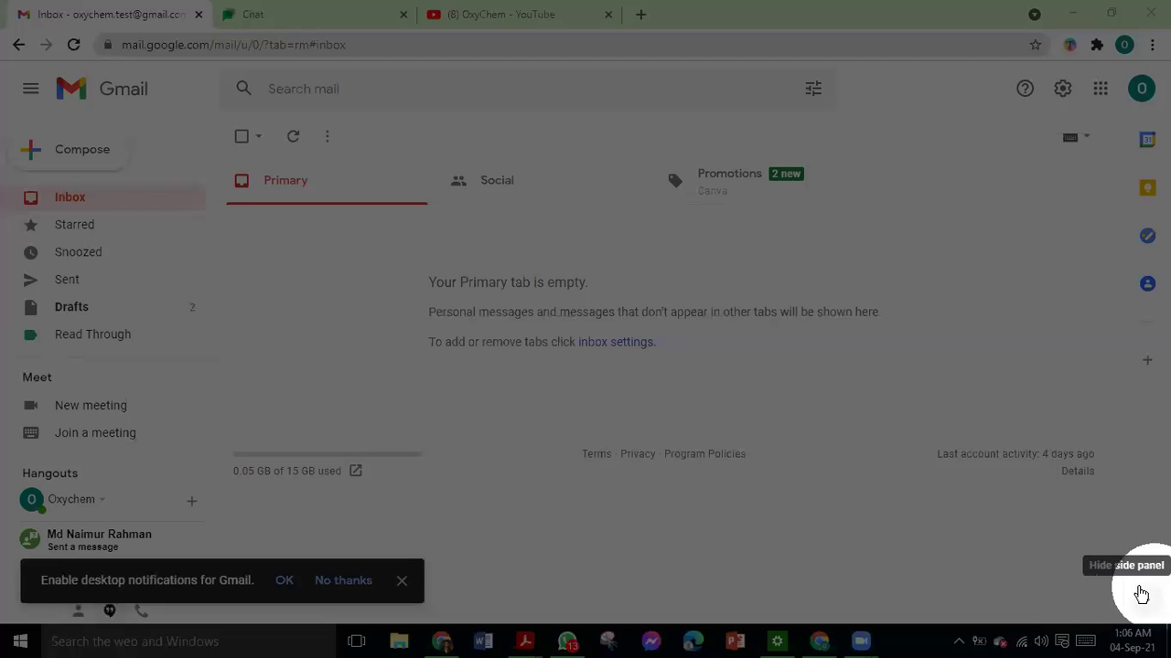
# - Hide and restore Gmail's side panel, and open Tasks in it
pyautogui.click(1130, 602)
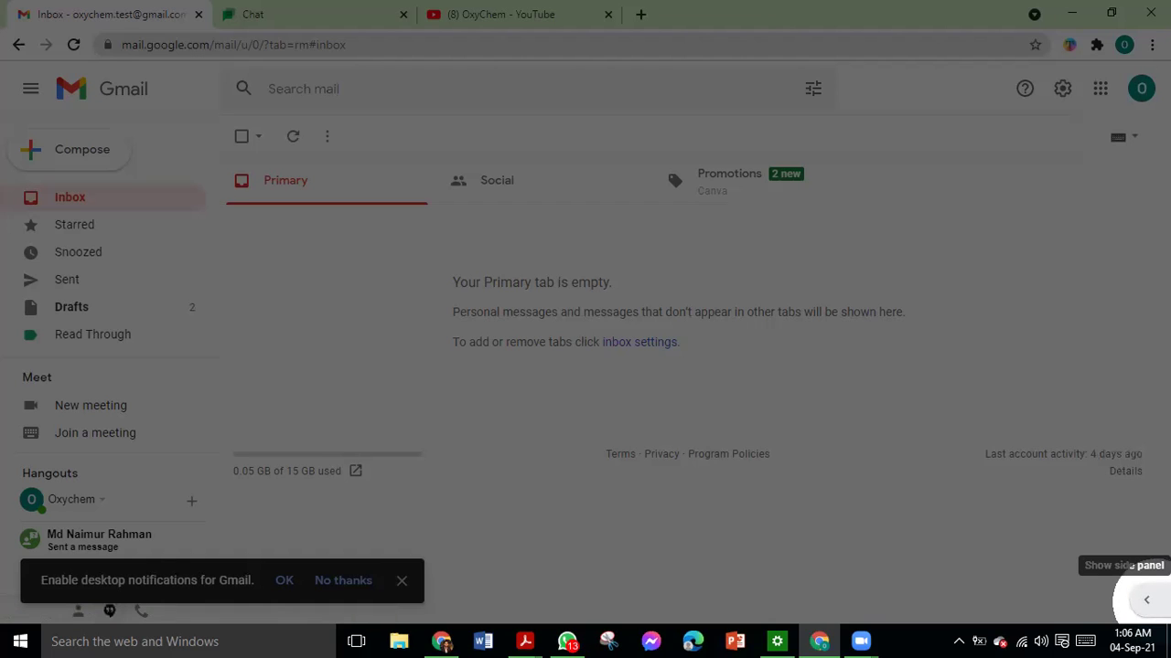
pyautogui.click(1145, 599)
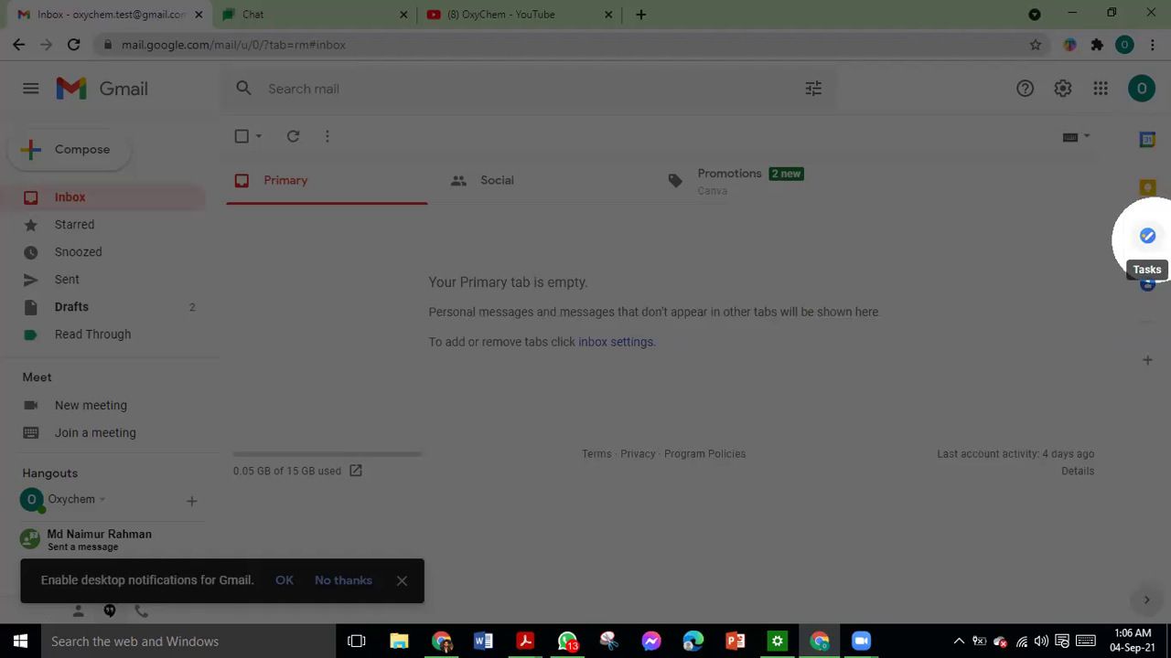
pyautogui.click(1147, 236)
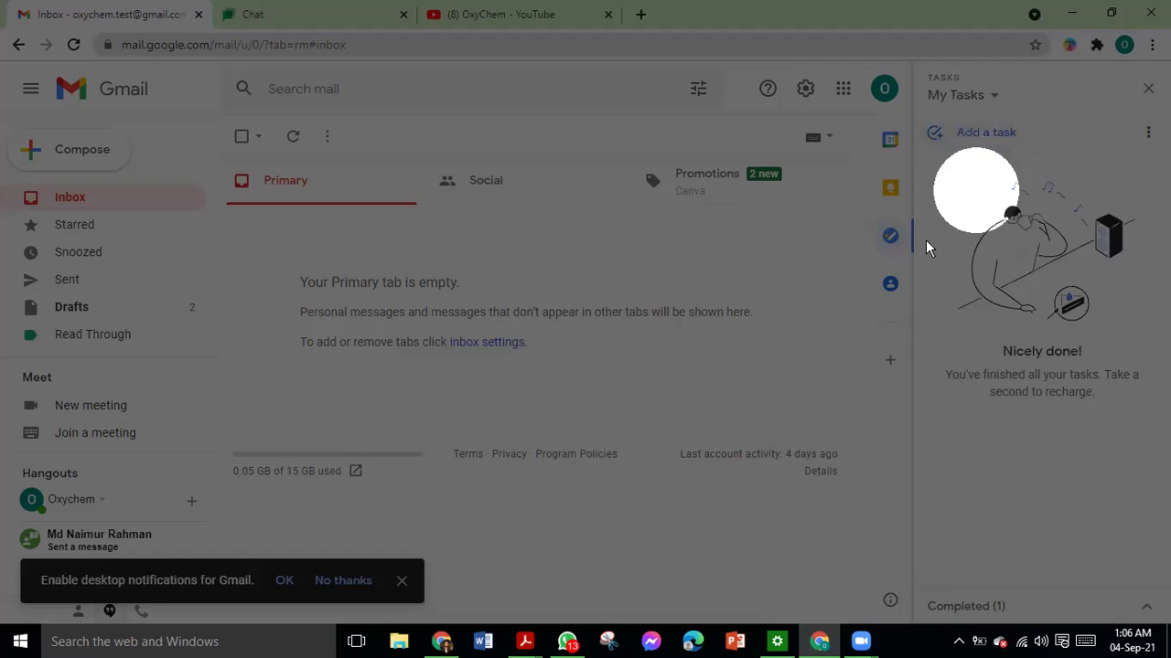
# - Switch Cursor Highlighter to the highlight cursor
pyautogui.rightClick(956, 640)
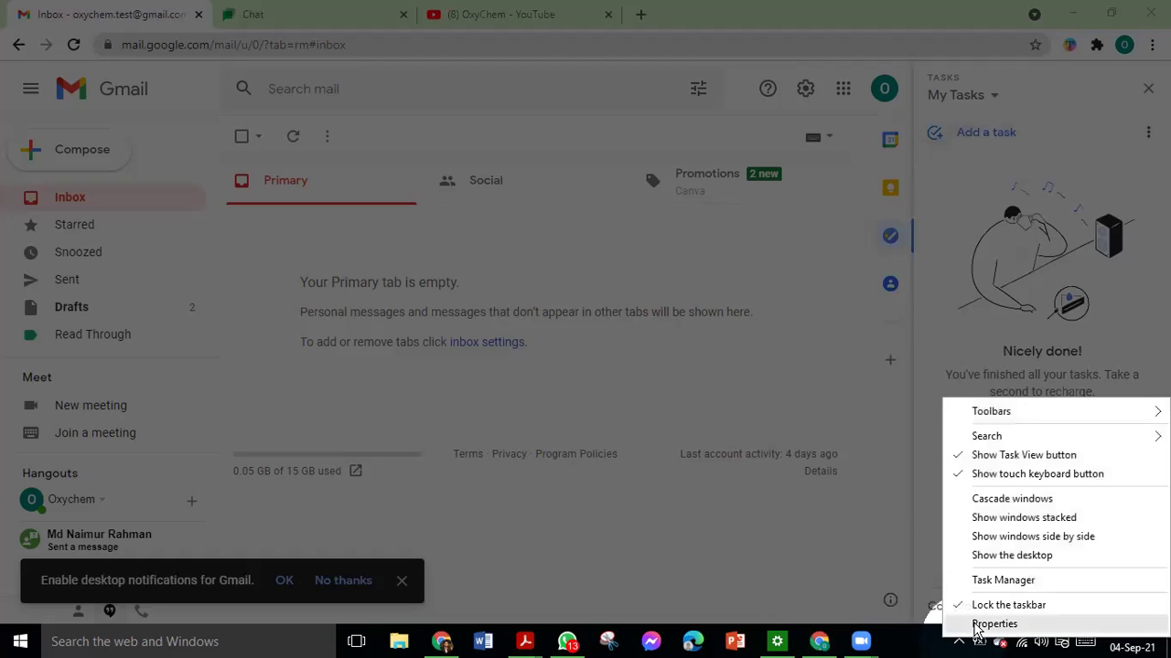
pyautogui.click(958, 641)
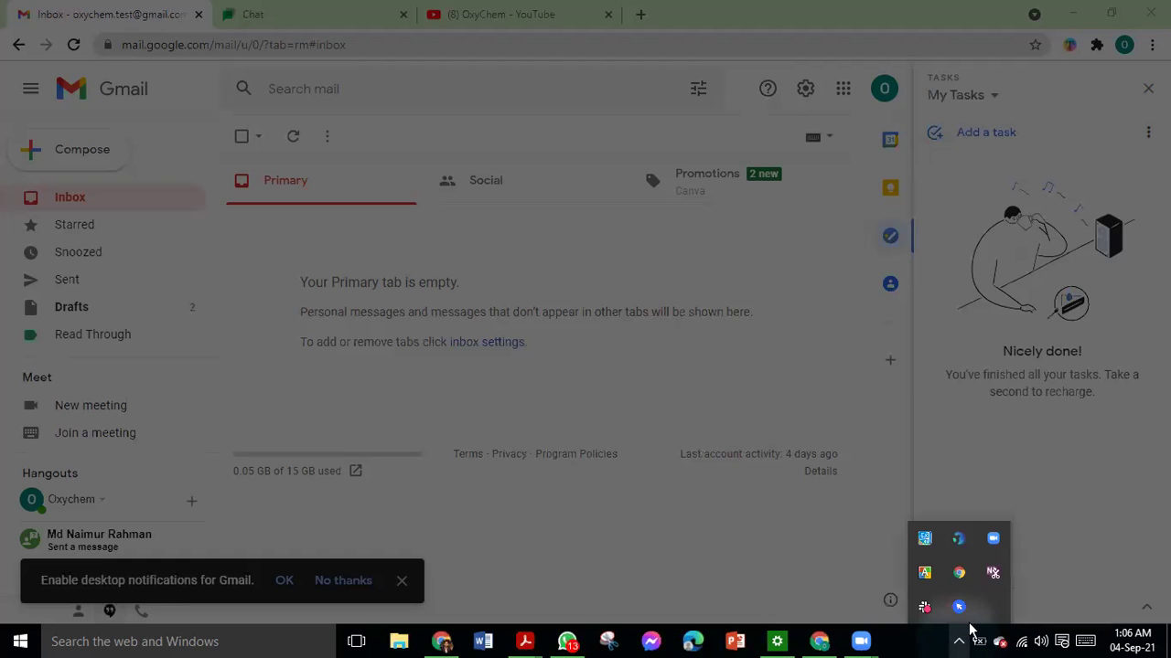
pyautogui.rightClick(959, 607)
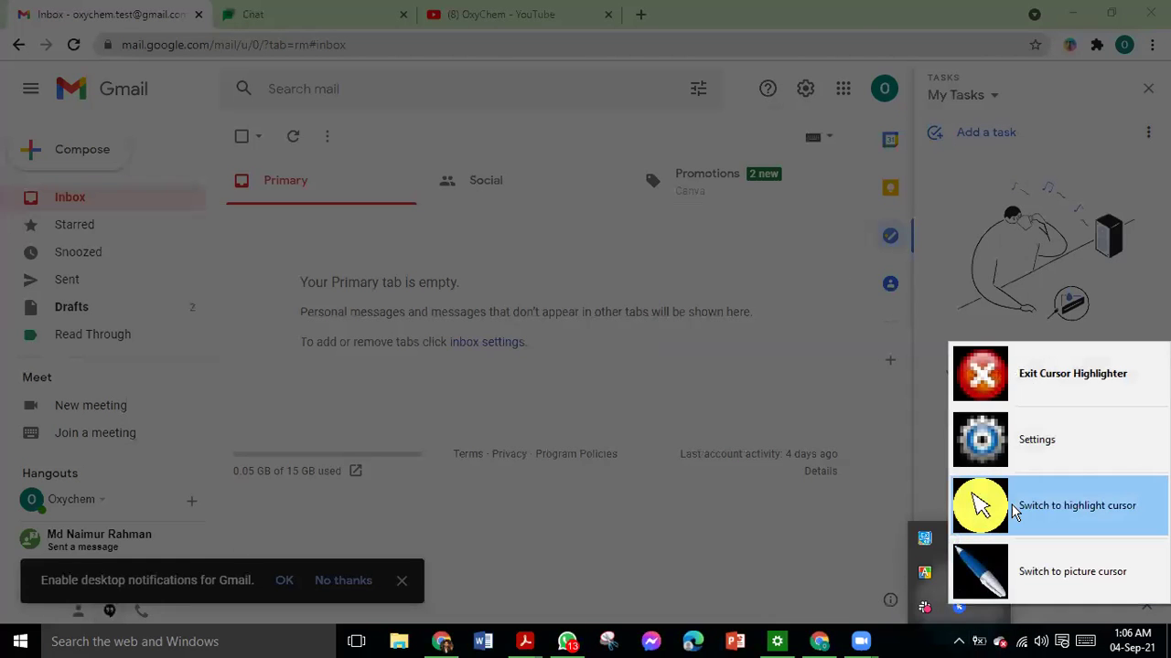
pyautogui.click(978, 505)
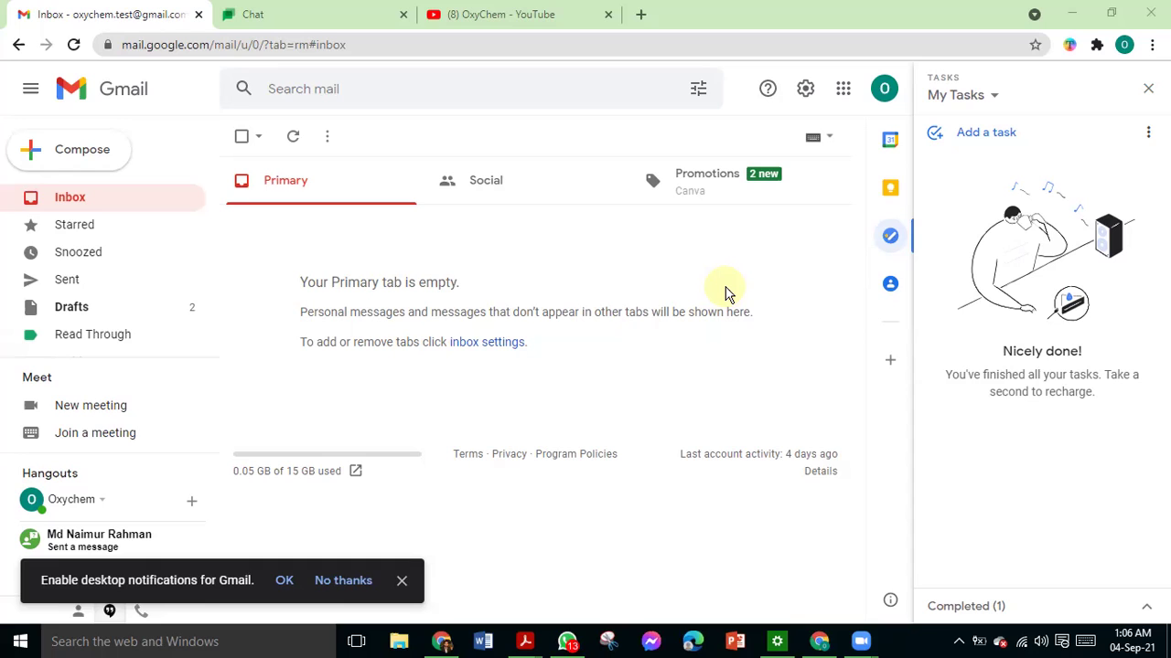
# - Add a task titled "Open a bank account" to the My Tasks list
pyautogui.click(985, 146)
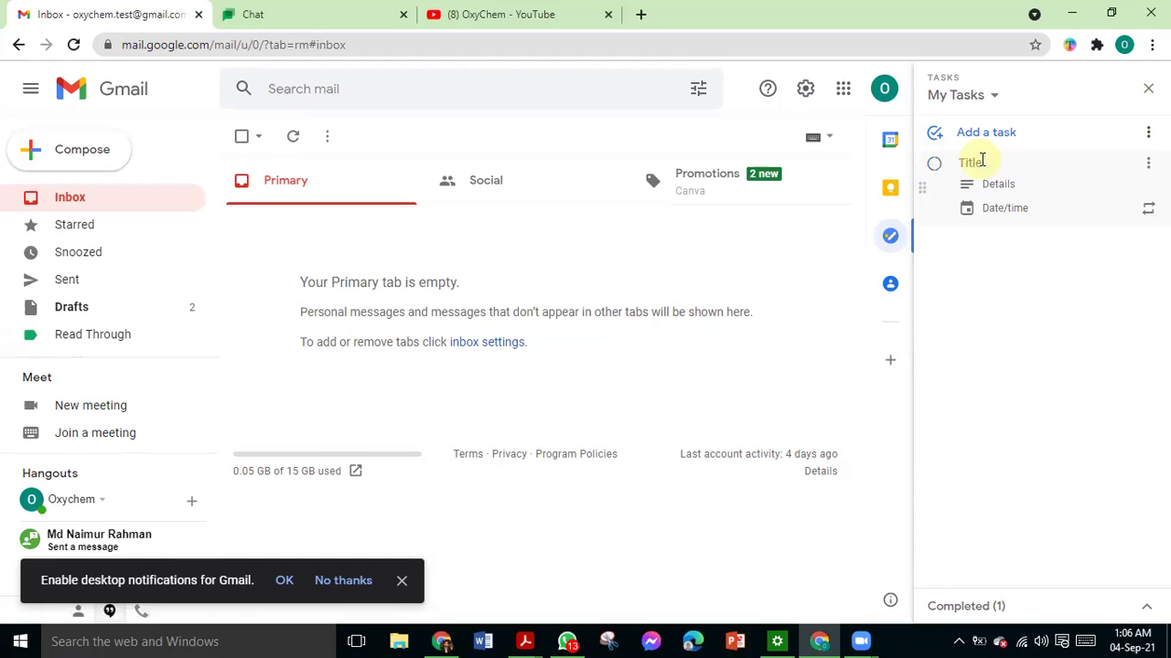
pyautogui.write('B')
pyautogui.press('BackSpace')
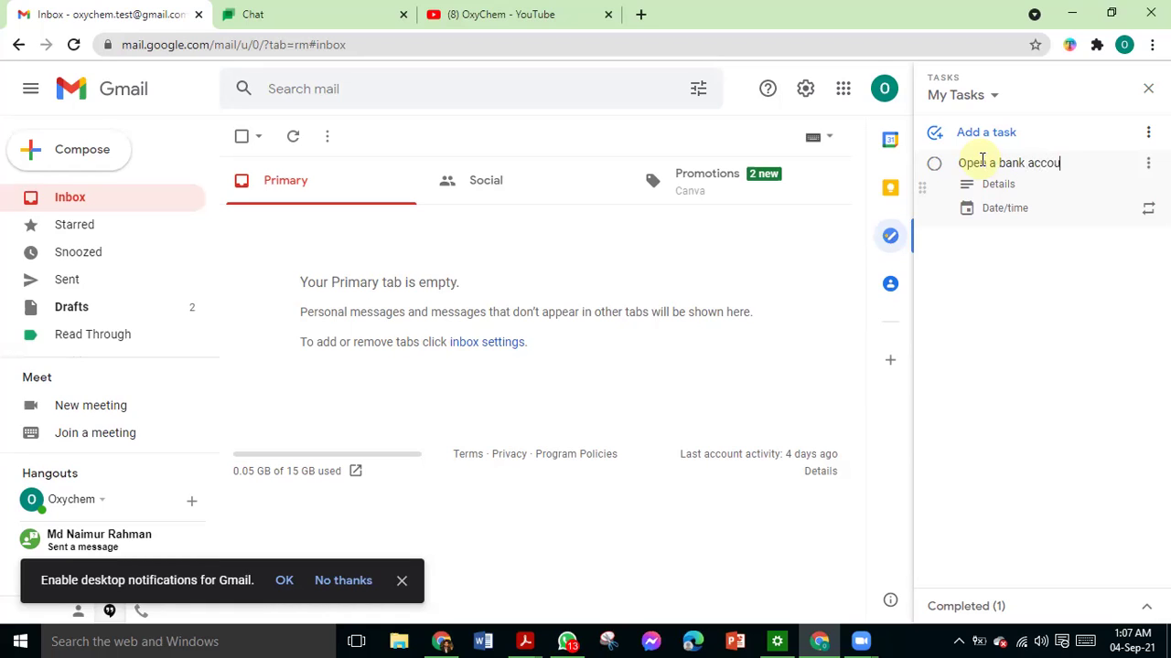
# - Schedule the bank account task for September 8, 2021 at 9:30 AM
pyautogui.click(1015, 209)
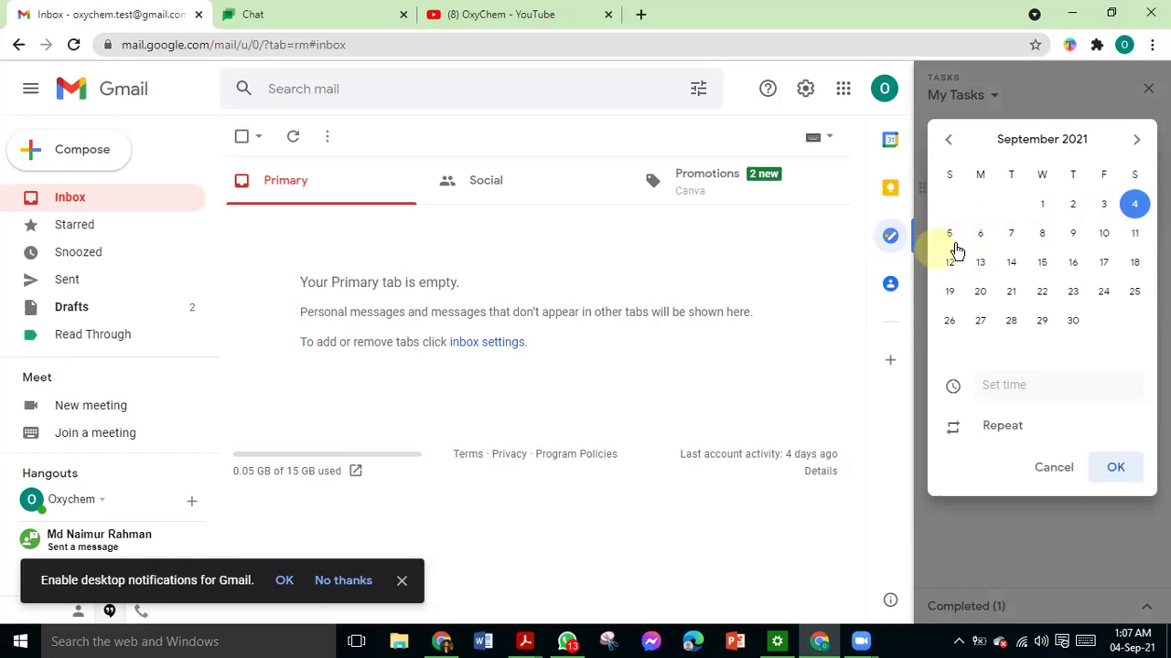
pyautogui.click(1043, 235)
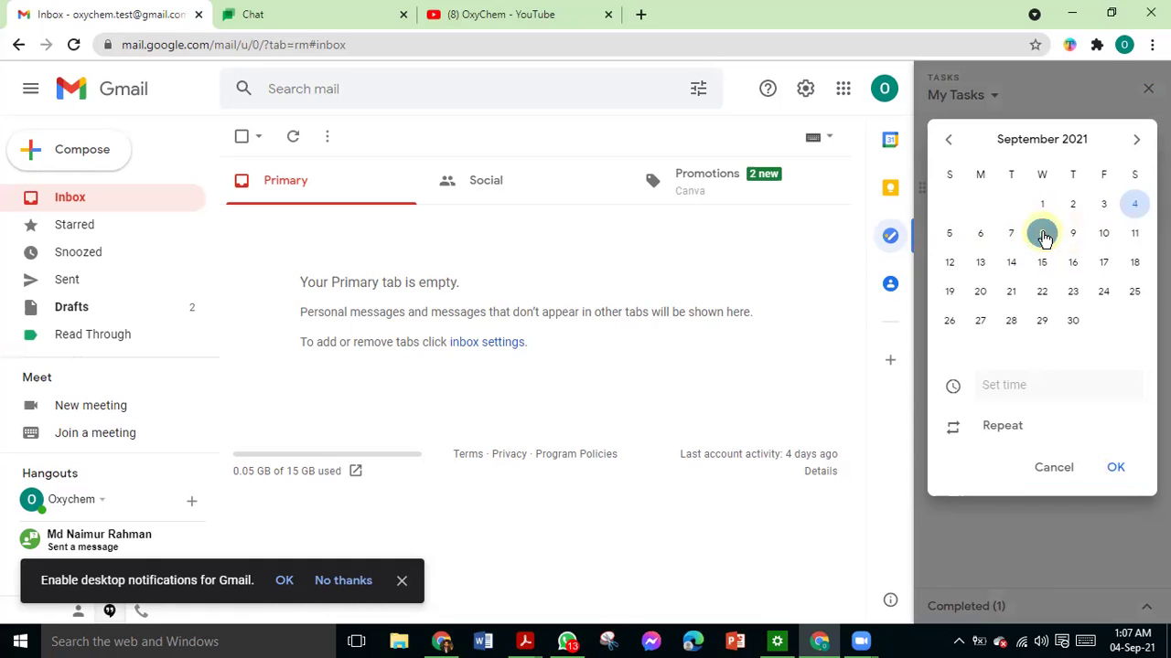
pyautogui.click(1011, 386)
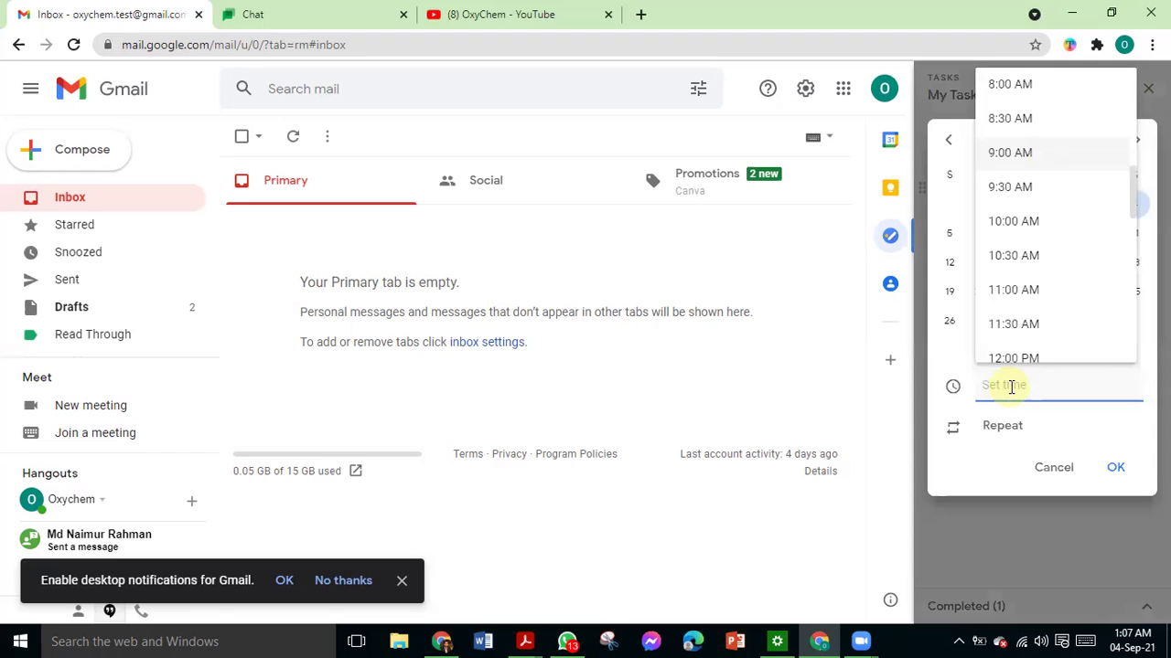
pyautogui.scroll(-2, 1043, 238)
pyautogui.scroll(2, 1038, 258)
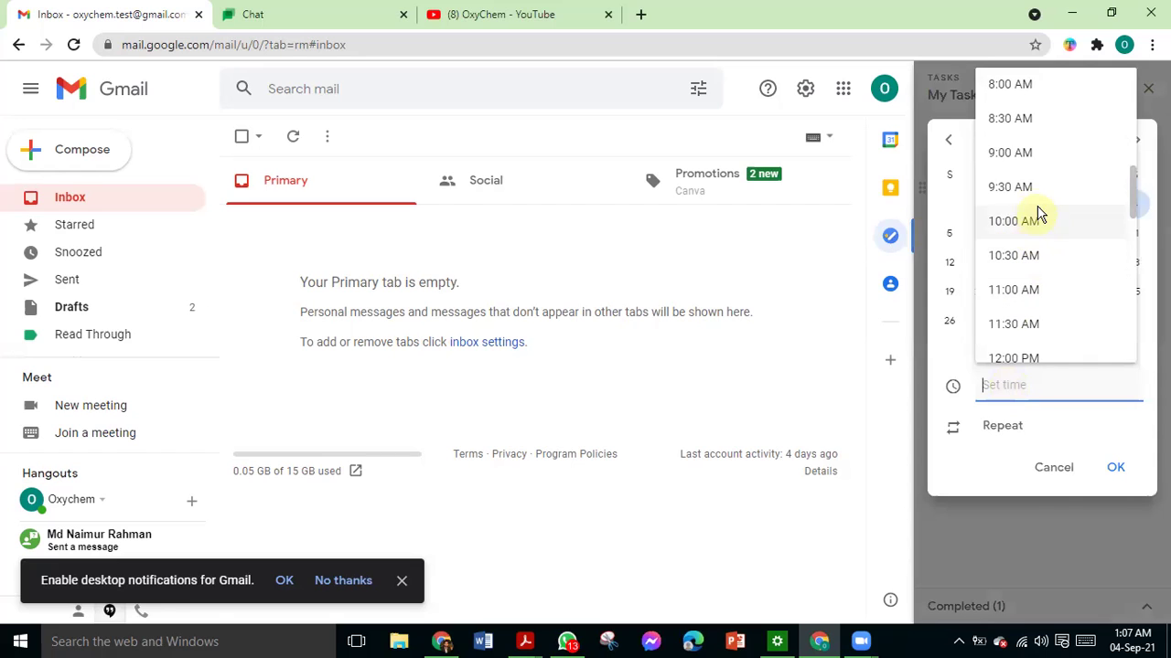
pyautogui.click(1022, 188)
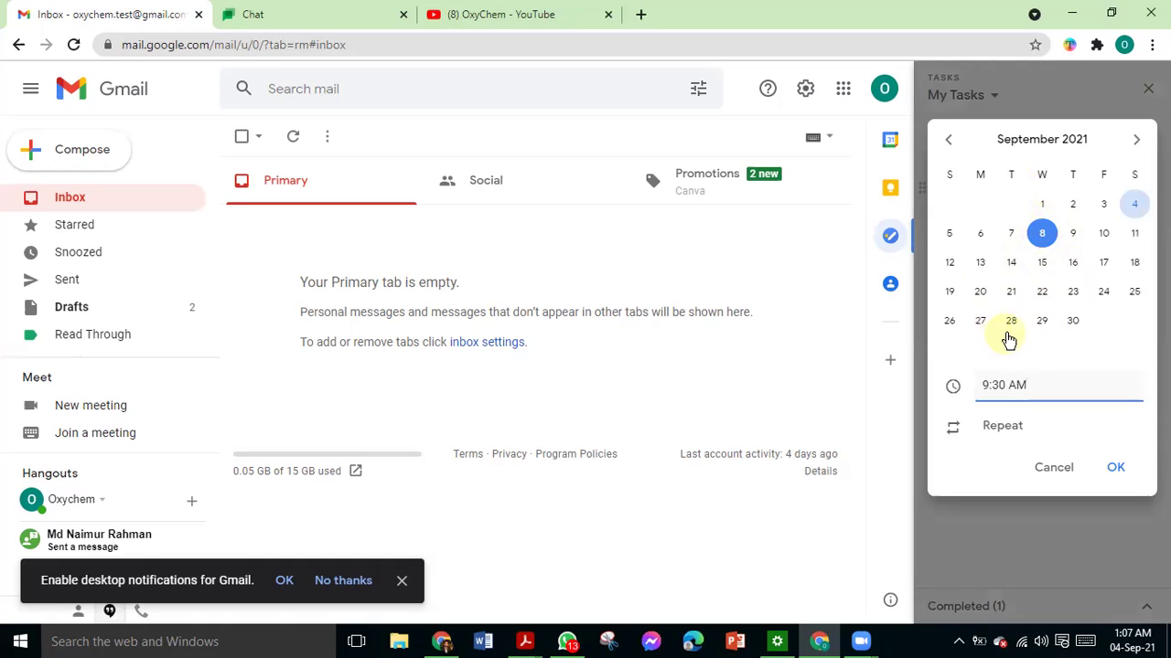
pyautogui.click(1018, 385)
pyautogui.click(1107, 468)
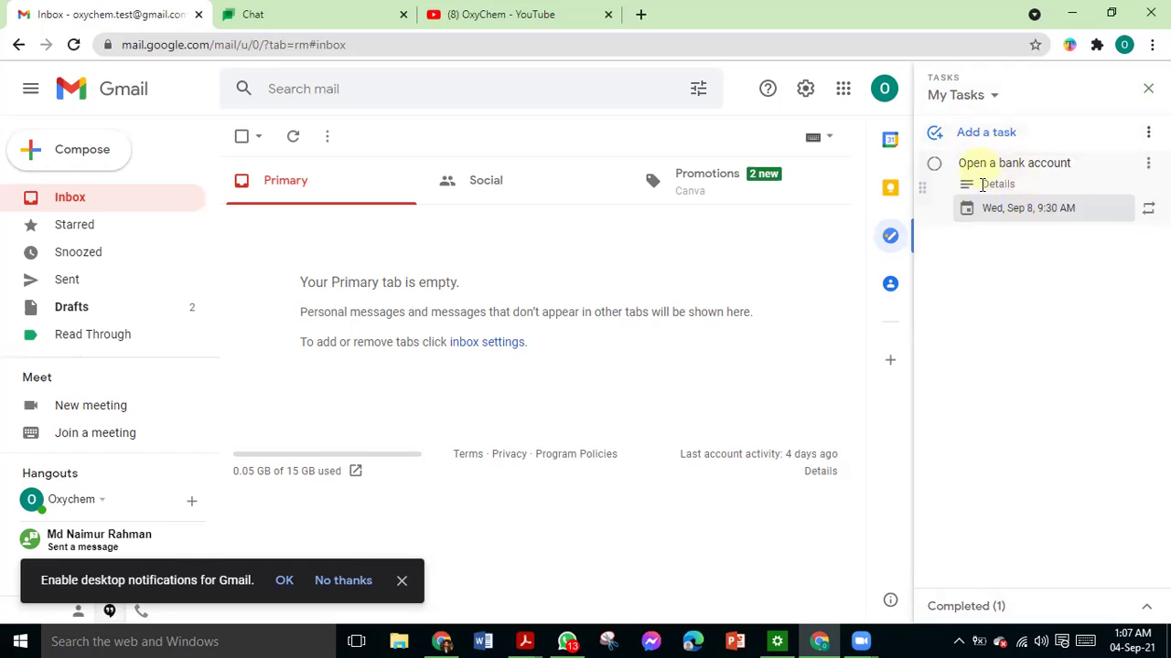
# - Enter "1.recent photo" as the bank account task's details and dismiss the desktop notifications prompt
pyautogui.click(1006, 183)
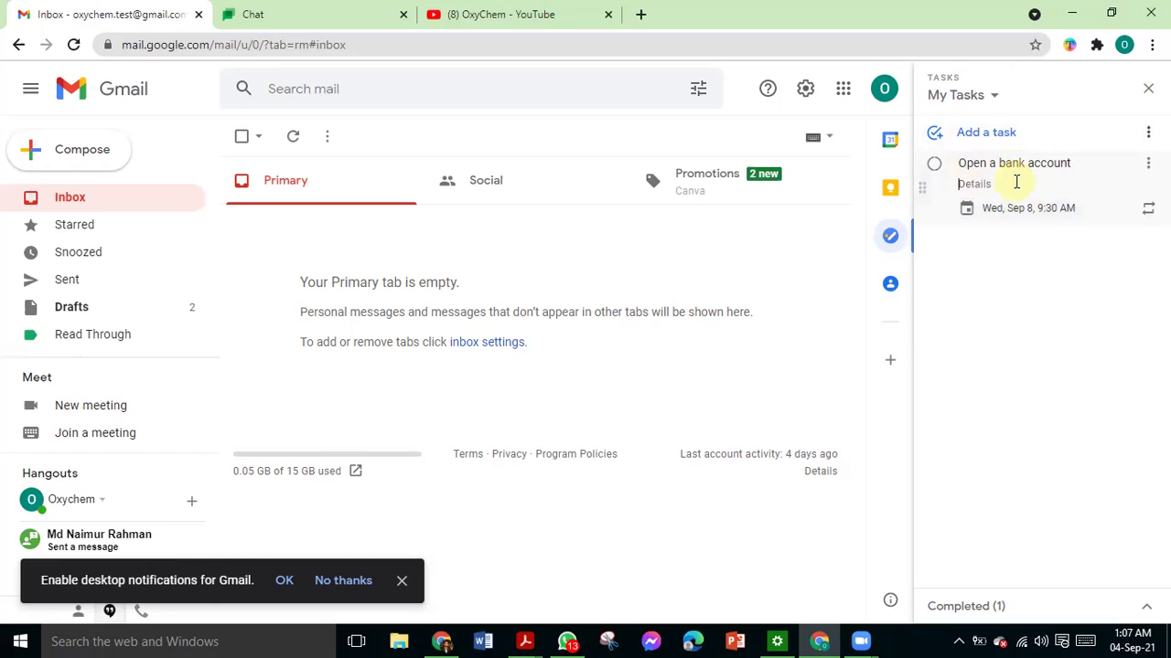
pyautogui.write('1.recent photo')
pyautogui.rightClick(1015, 183)
pyautogui.click(1006, 196)
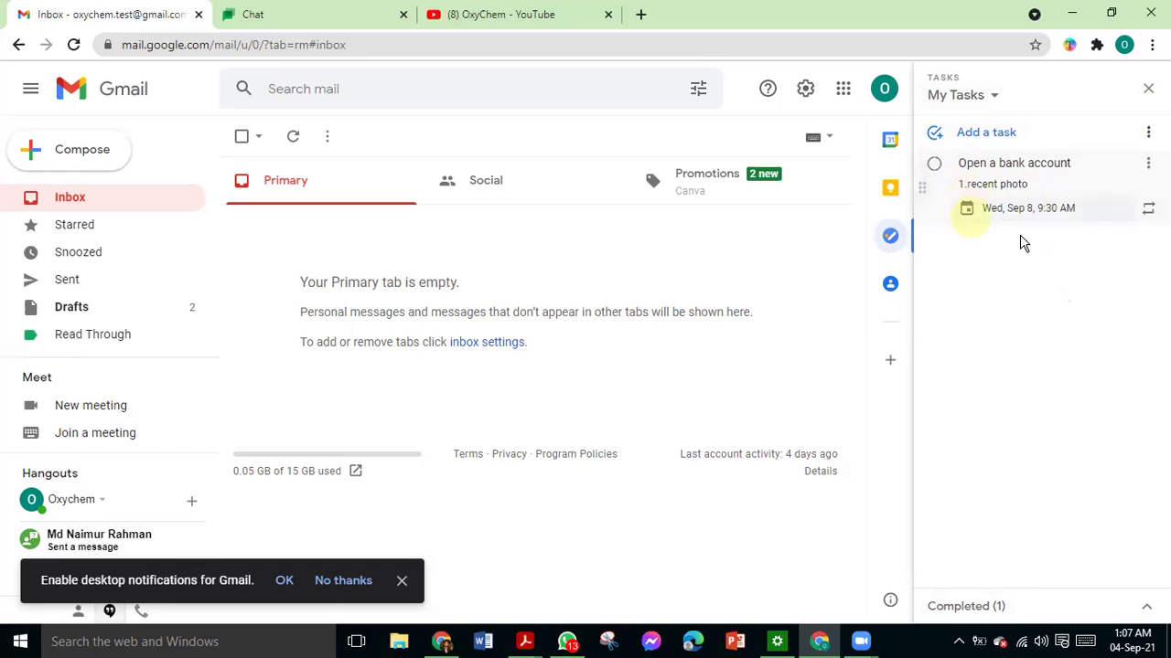
pyautogui.click(1038, 321)
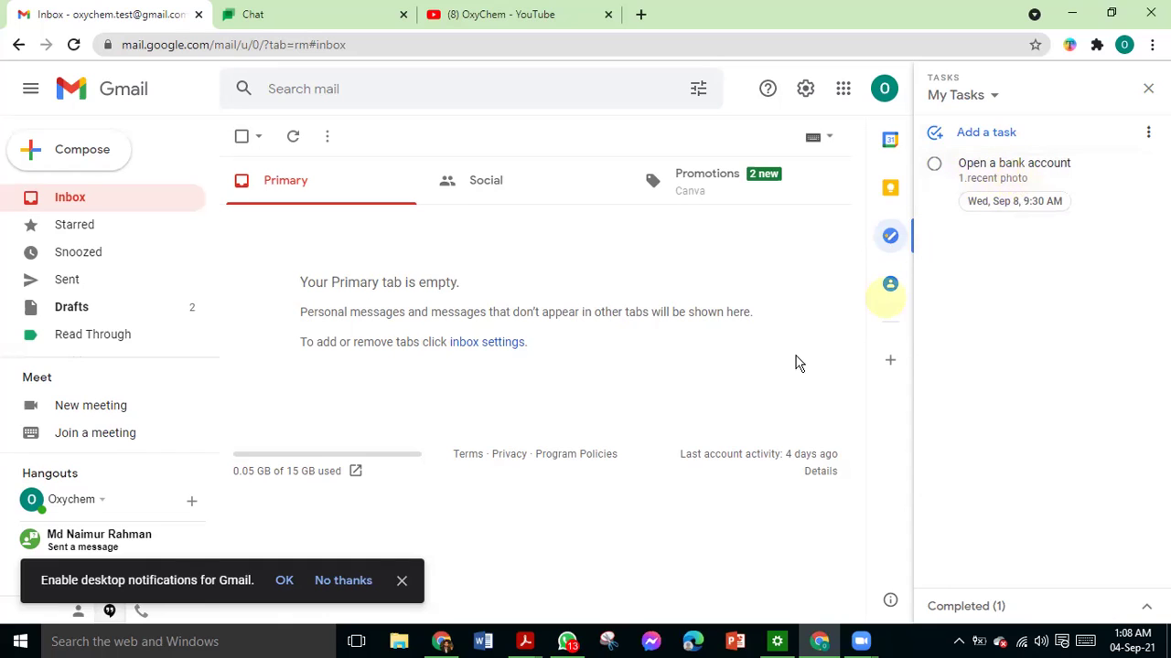
pyautogui.click(401, 581)
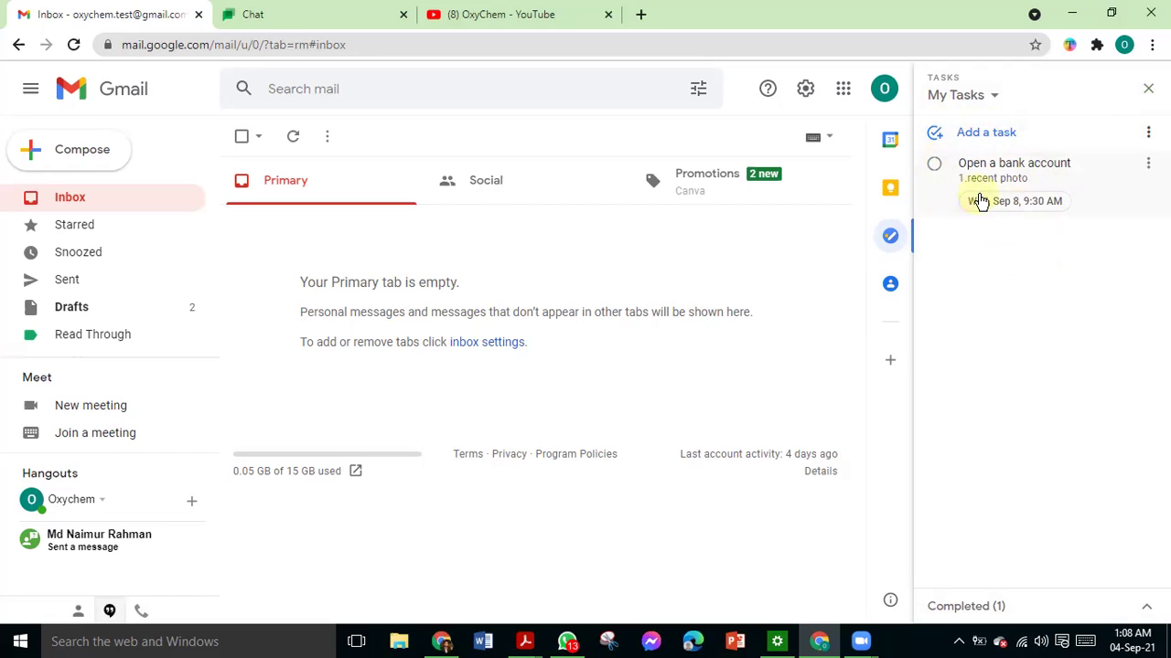
# - Create a new task list named "Oxychem"
pyautogui.click(995, 99)
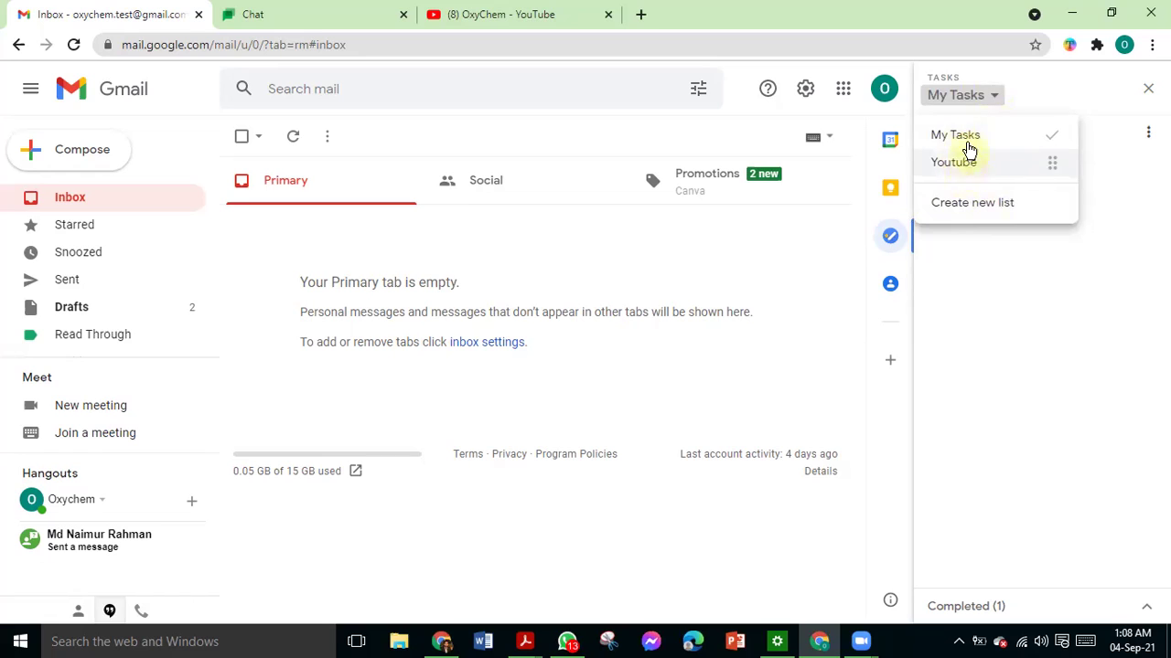
pyautogui.click(974, 209)
pyautogui.click(990, 340)
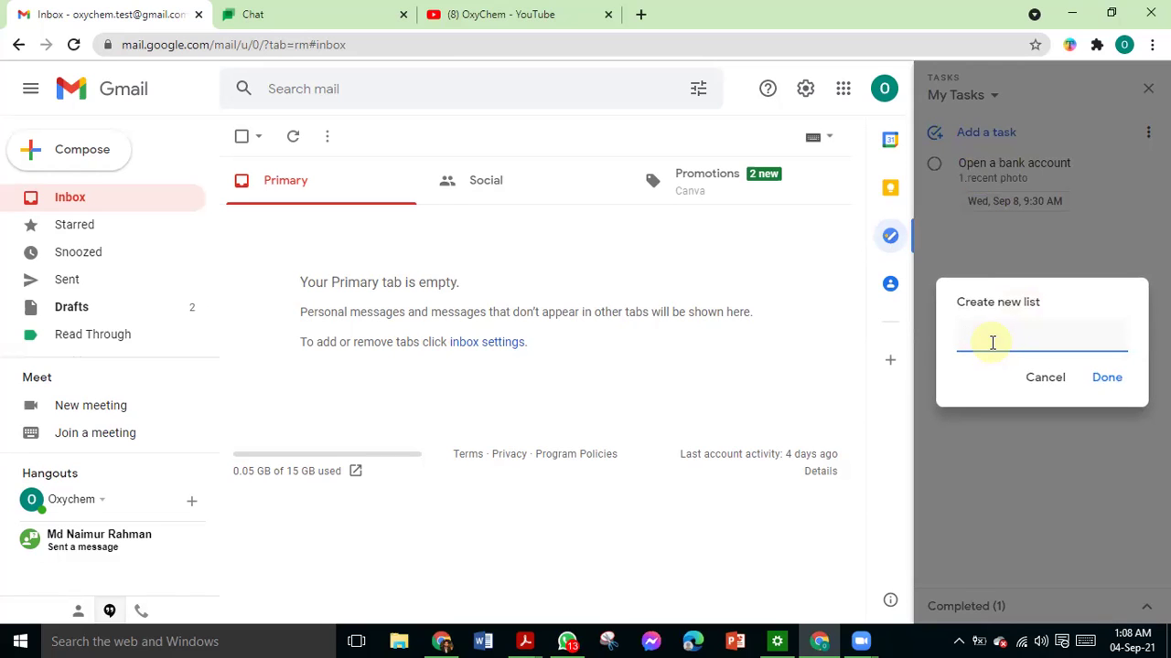
pyautogui.write('Oxychem')
pyautogui.click(1122, 382)
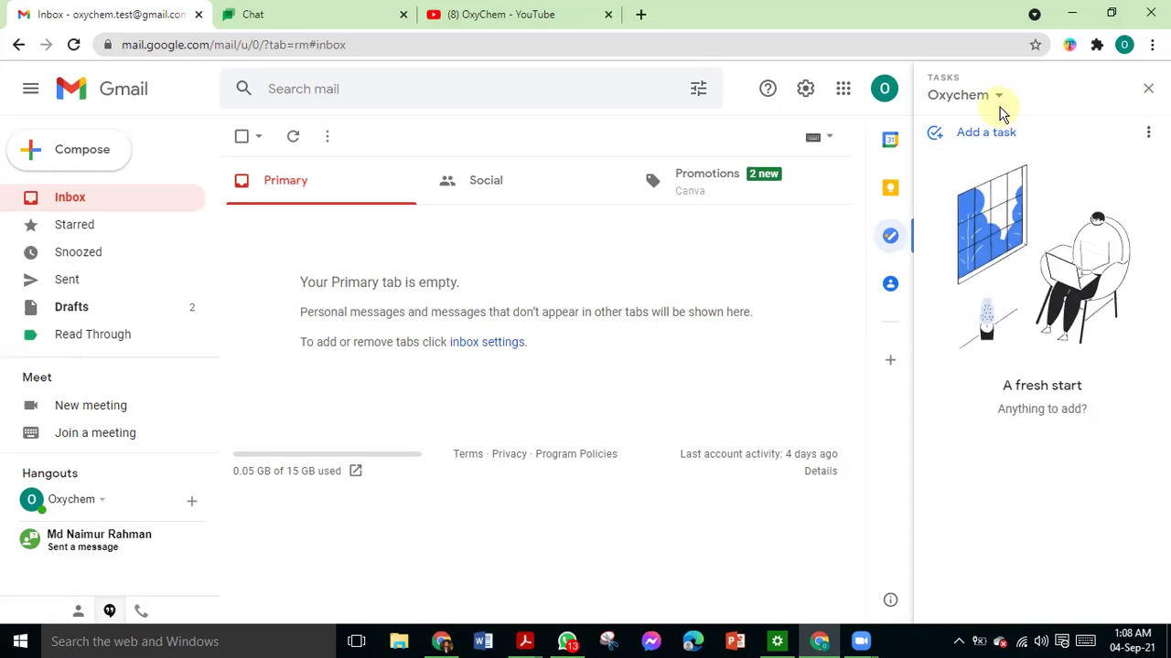
# - Add a task titled "Content" to the Oxychem list
pyautogui.click(989, 136)
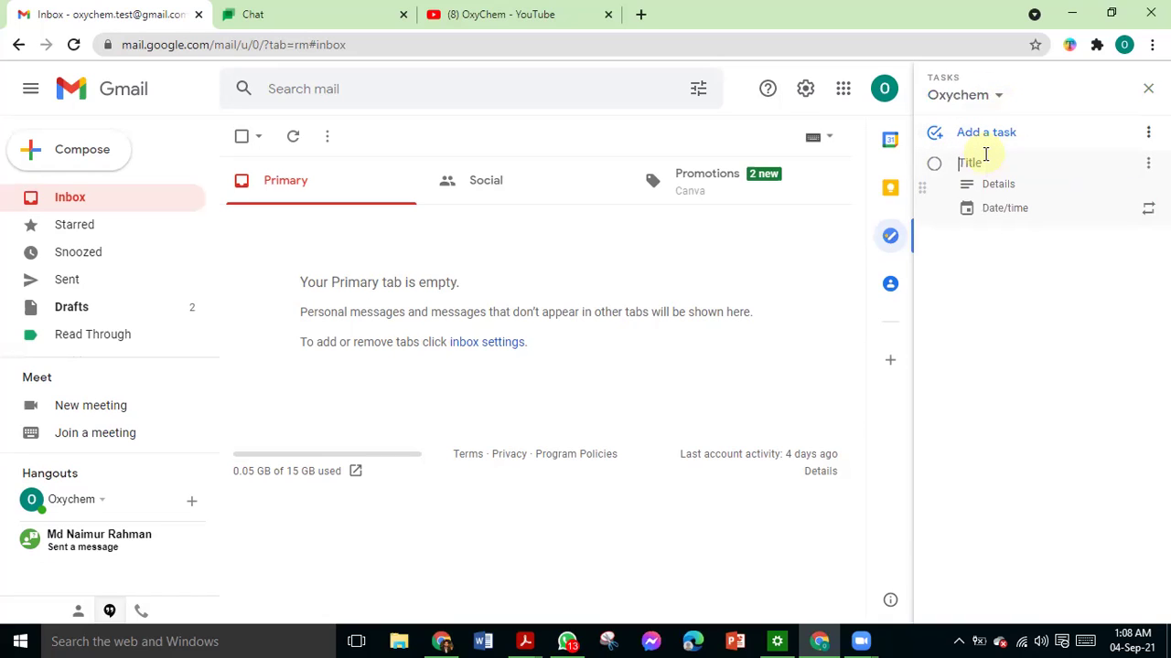
pyautogui.write('Content')
pyautogui.click(995, 280)
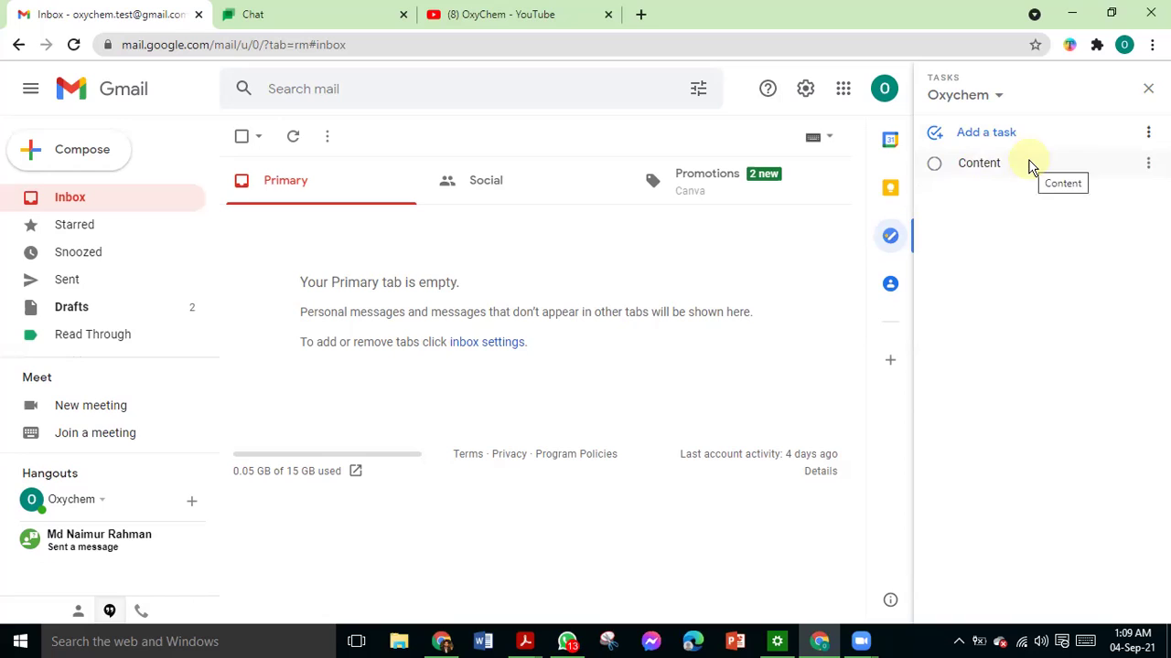
# - Enter the Content task's details on two lines: "1,Chemistry" and "2.Productivity"
pyautogui.click(1030, 164)
pyautogui.click(999, 186)
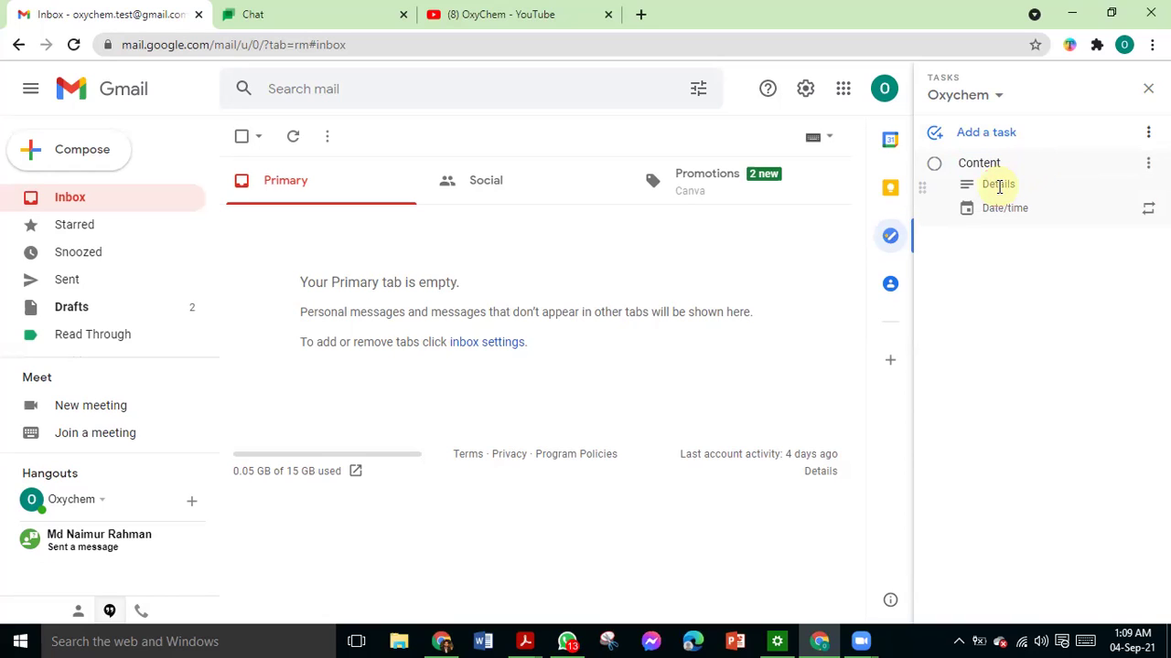
pyautogui.write('1')
pyautogui.write(',Chemistry')
pyautogui.press('Return')
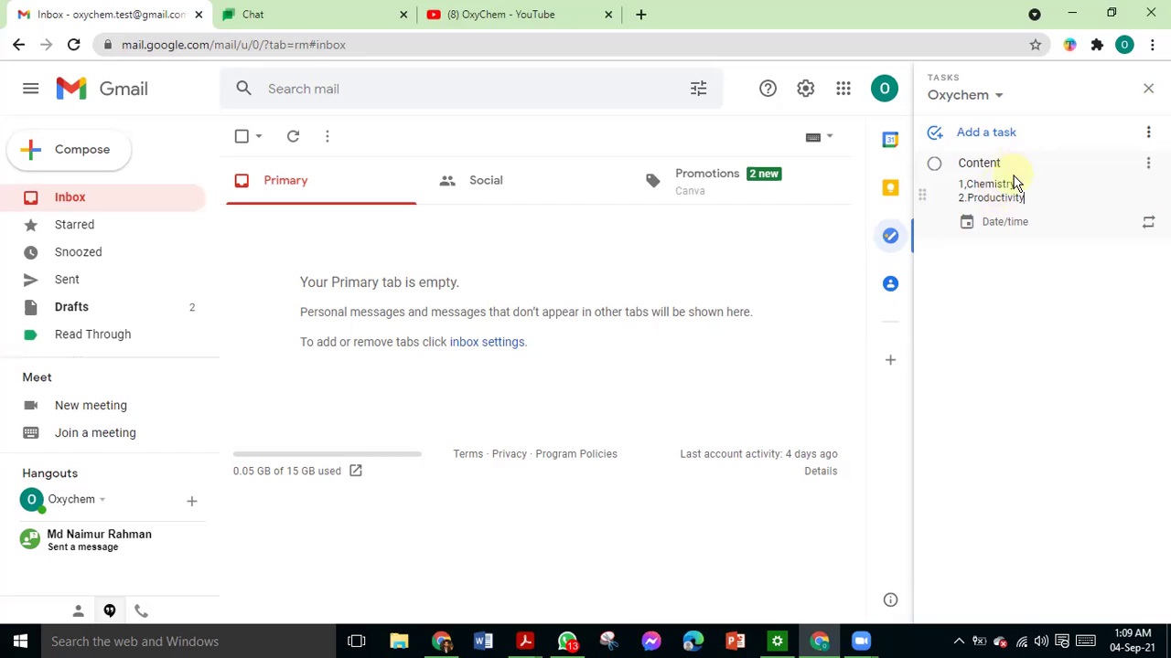
# - Set the Content task's date to September 15, 2021, without a time
pyautogui.click(1010, 226)
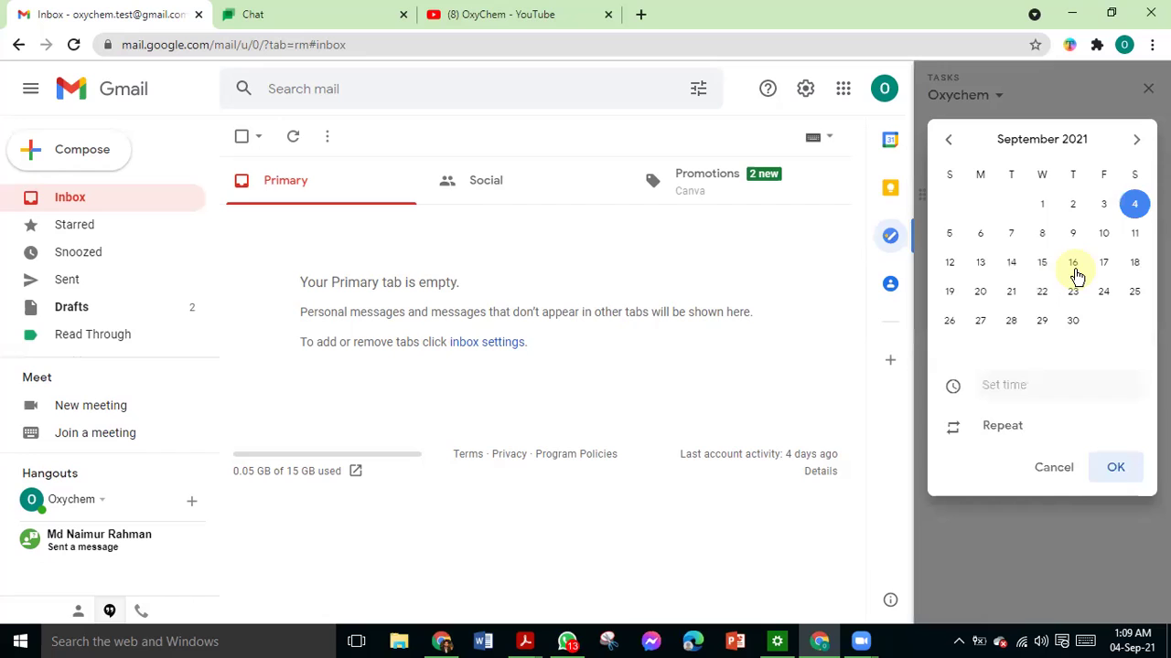
pyautogui.click(1043, 264)
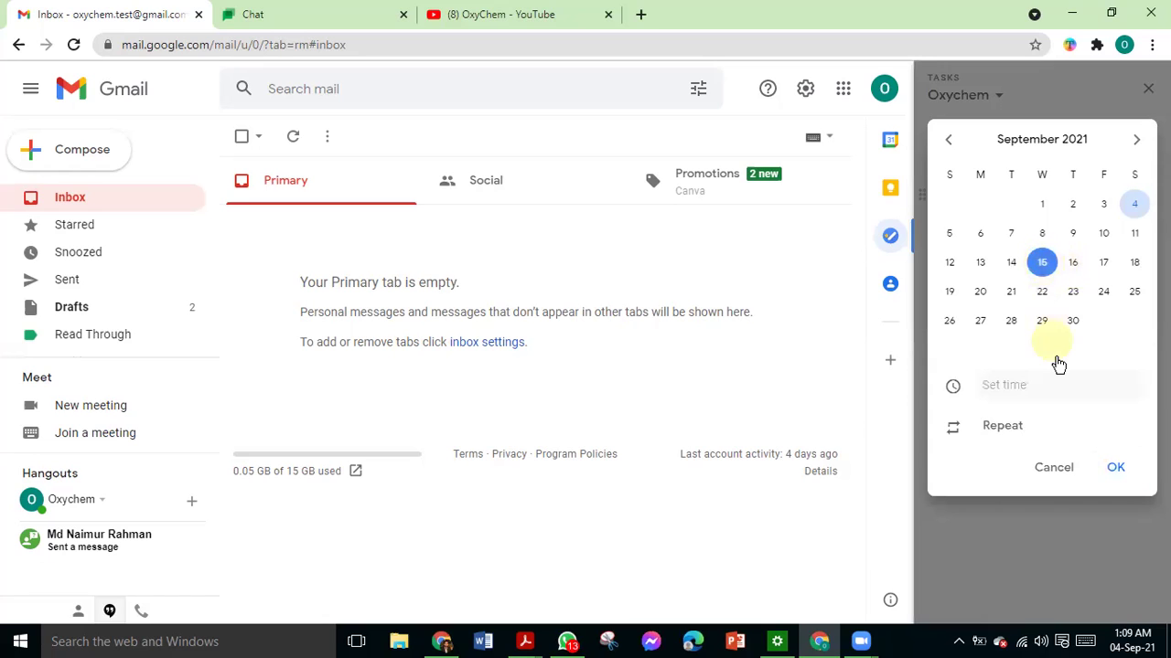
pyautogui.click(1111, 467)
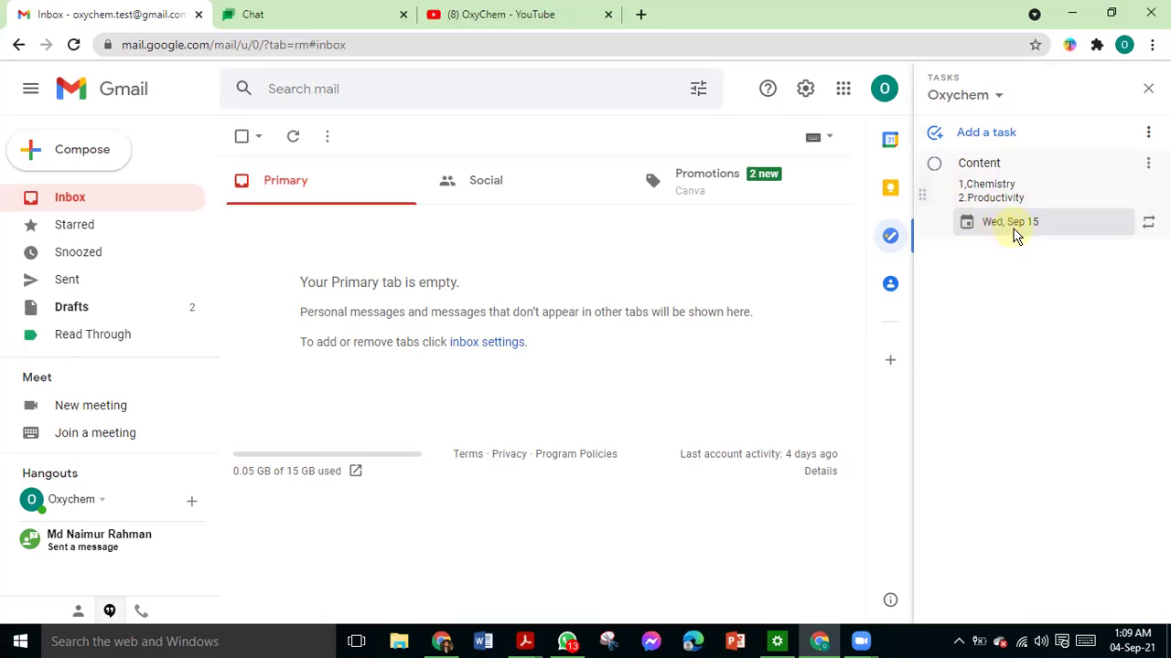
pyautogui.click(998, 101)
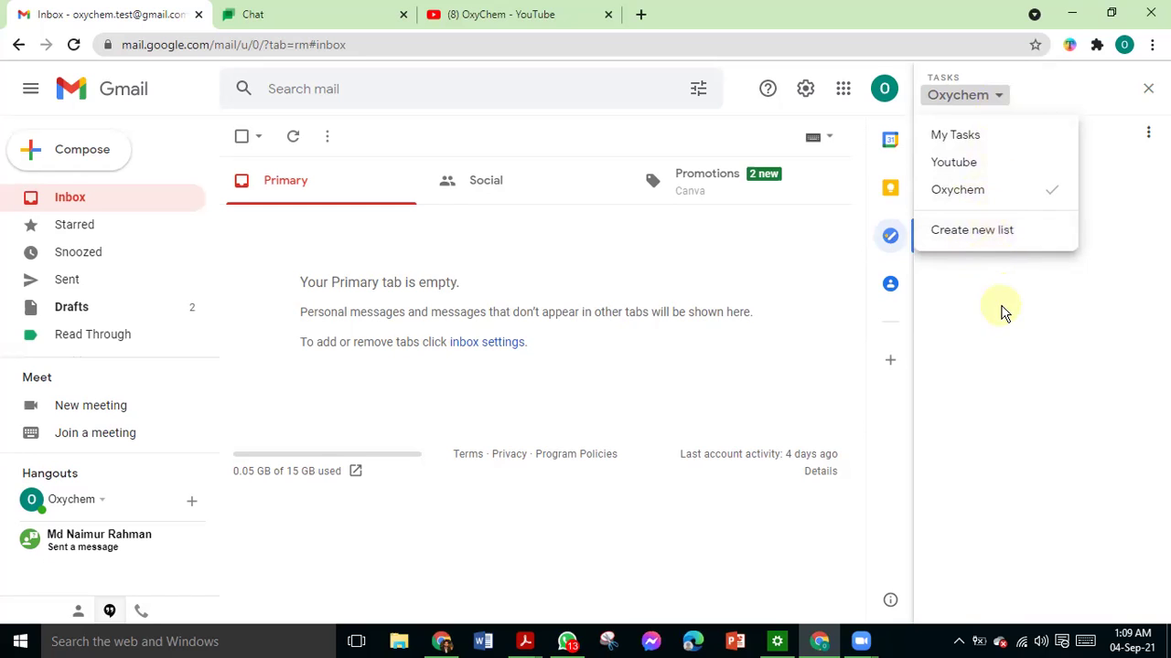
pyautogui.click(1010, 340)
pyautogui.click(1147, 89)
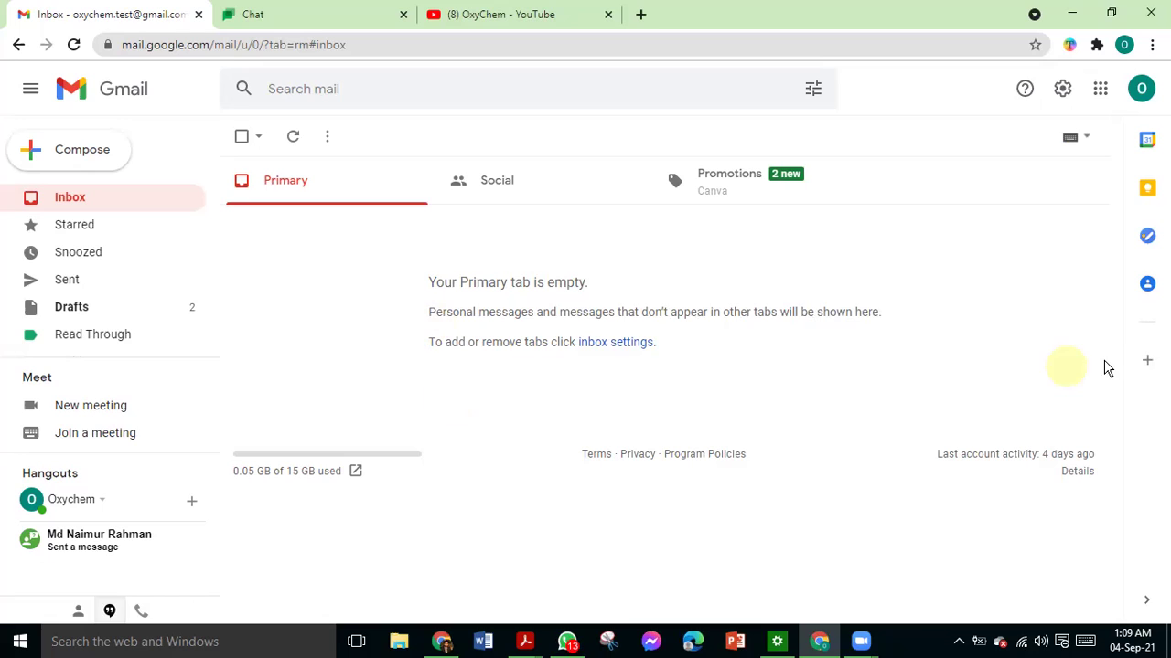
# - Reopen Tasks, mark the Content task in the Oxychem list as complete, and expand the completed tasks
pyautogui.click(1147, 238)
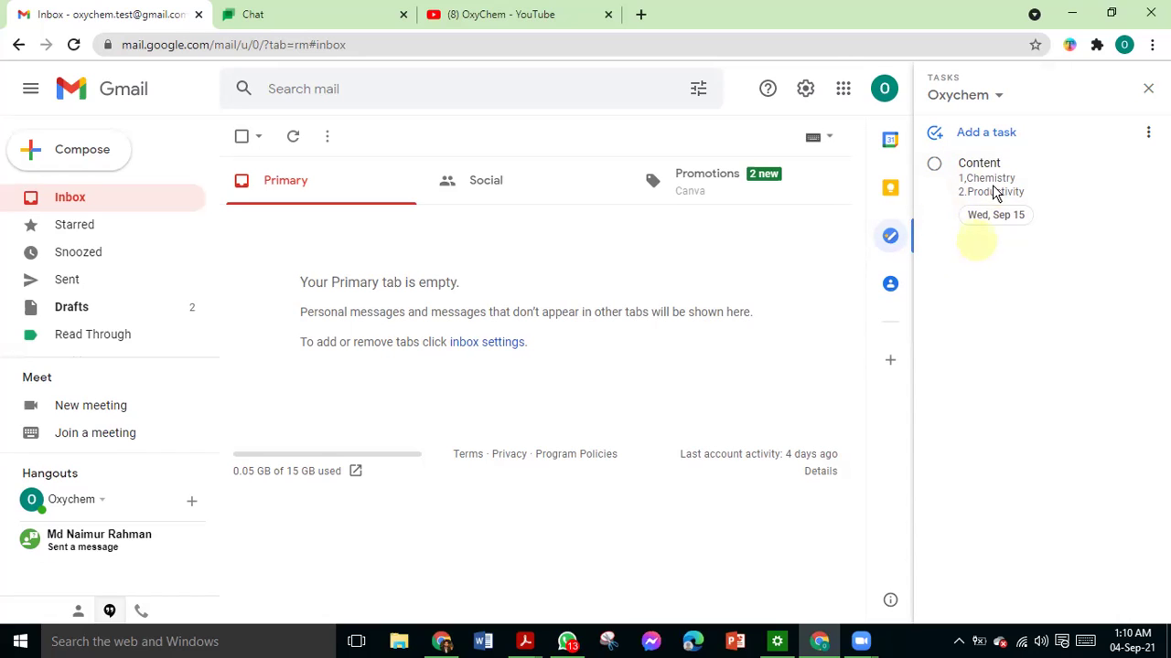
pyautogui.click(937, 170)
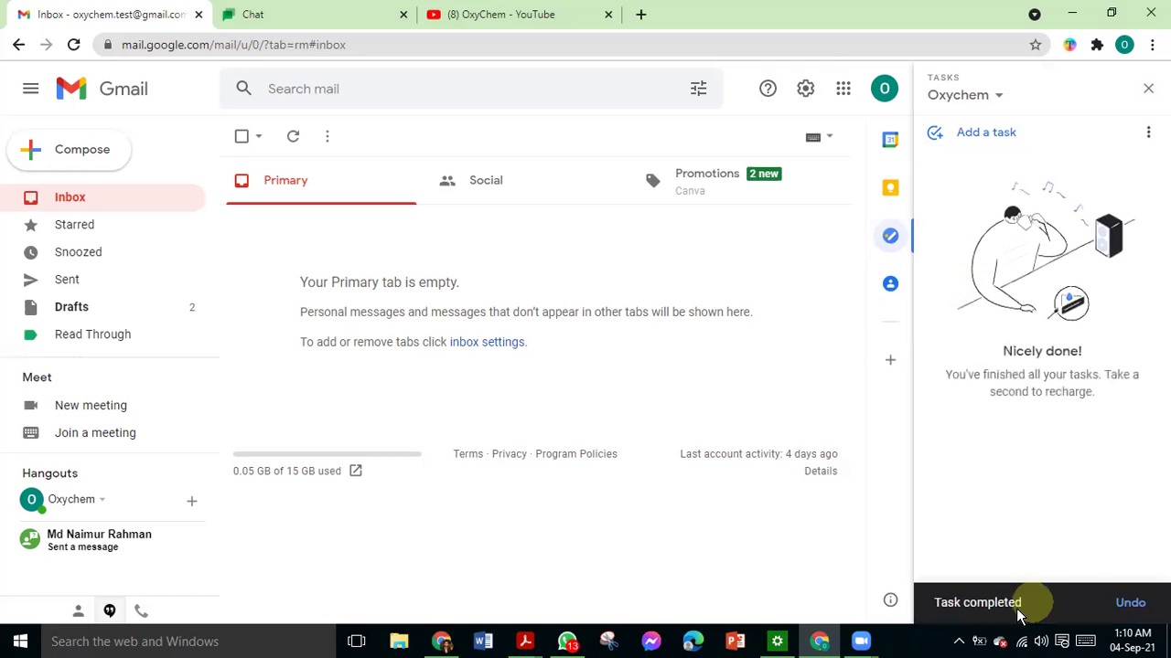
pyautogui.click(1129, 615)
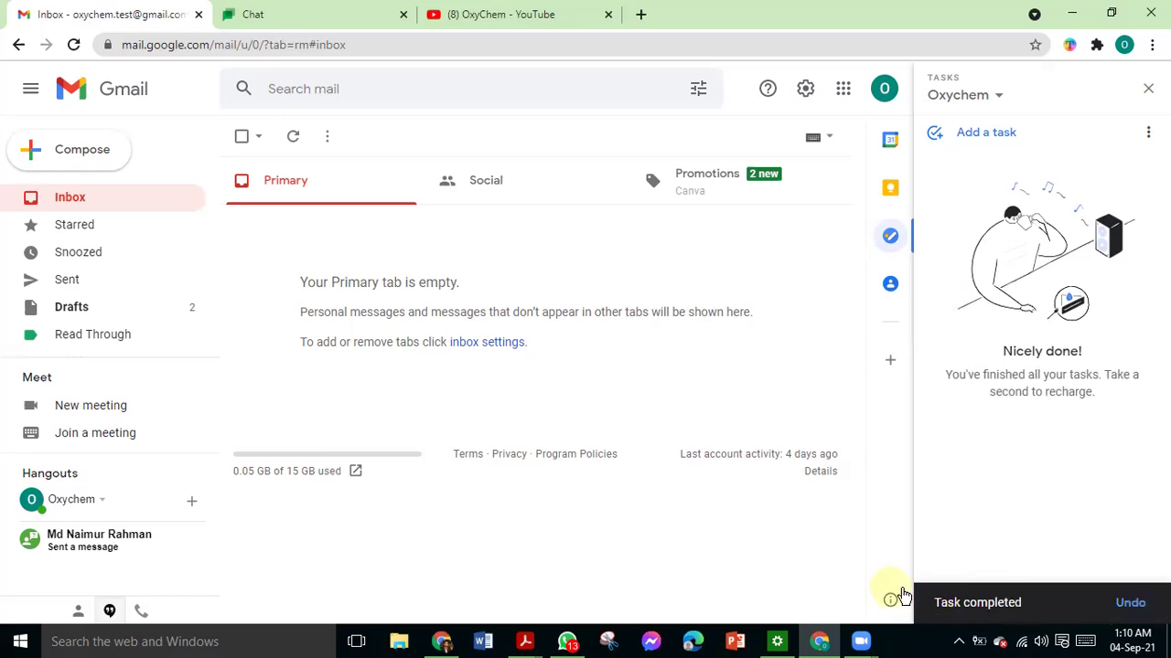
pyautogui.click(1013, 510)
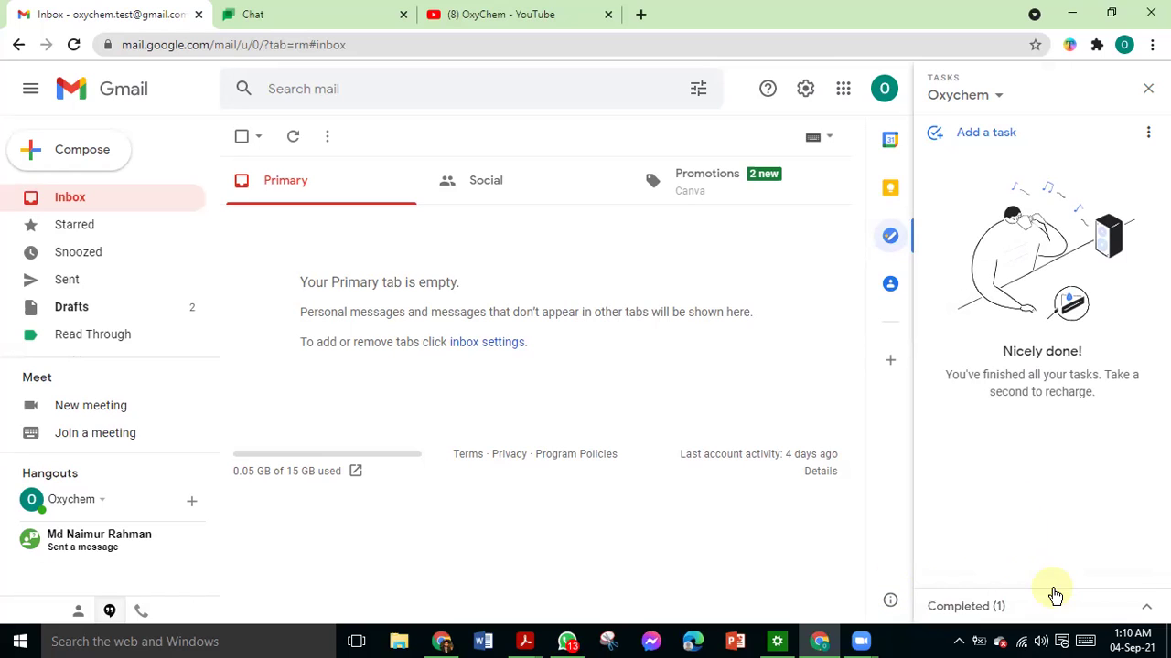
pyautogui.click(1146, 606)
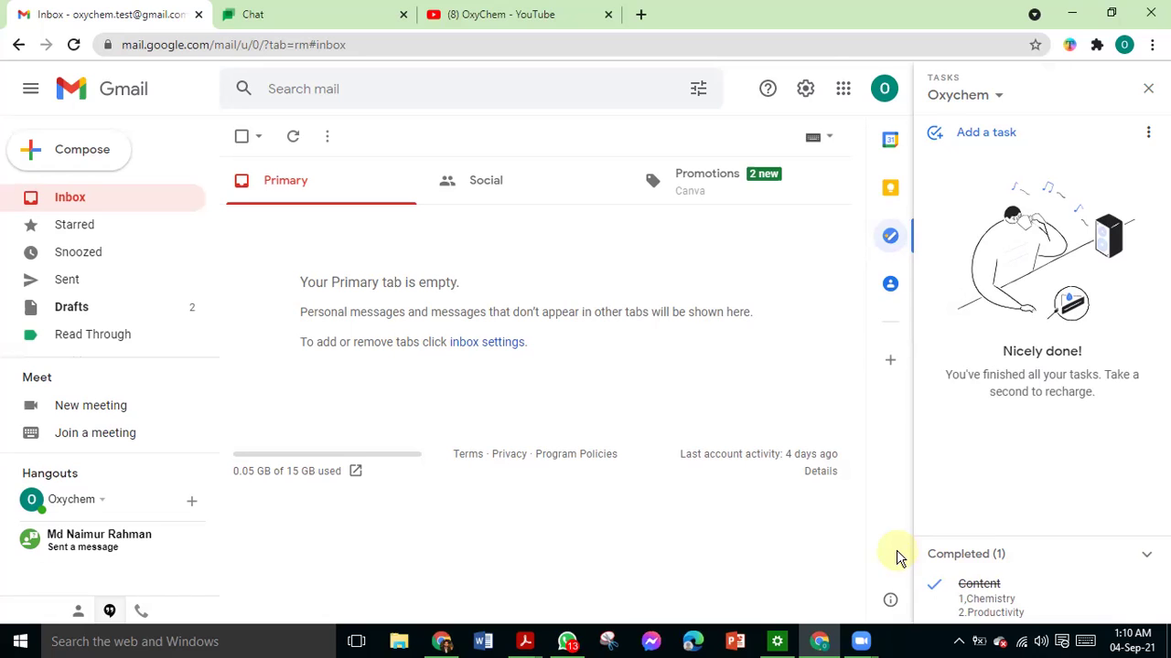
# - Add a new task titled "video edit immidiately" to the Oxychem list
pyautogui.click(1148, 88)
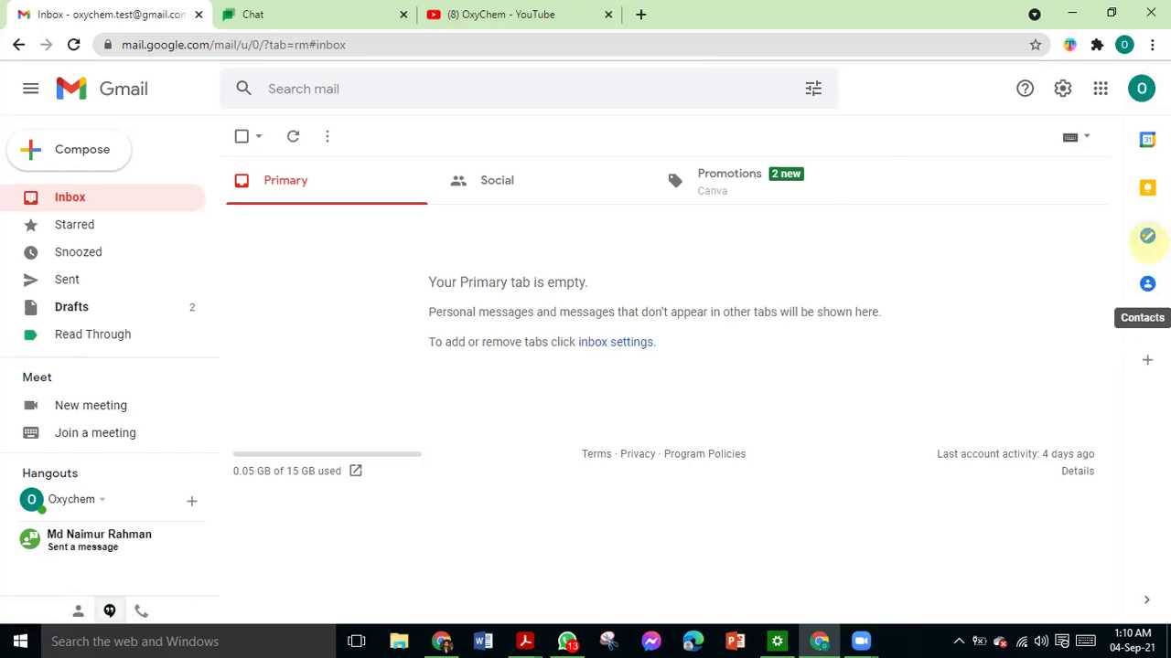
pyautogui.click(1147, 236)
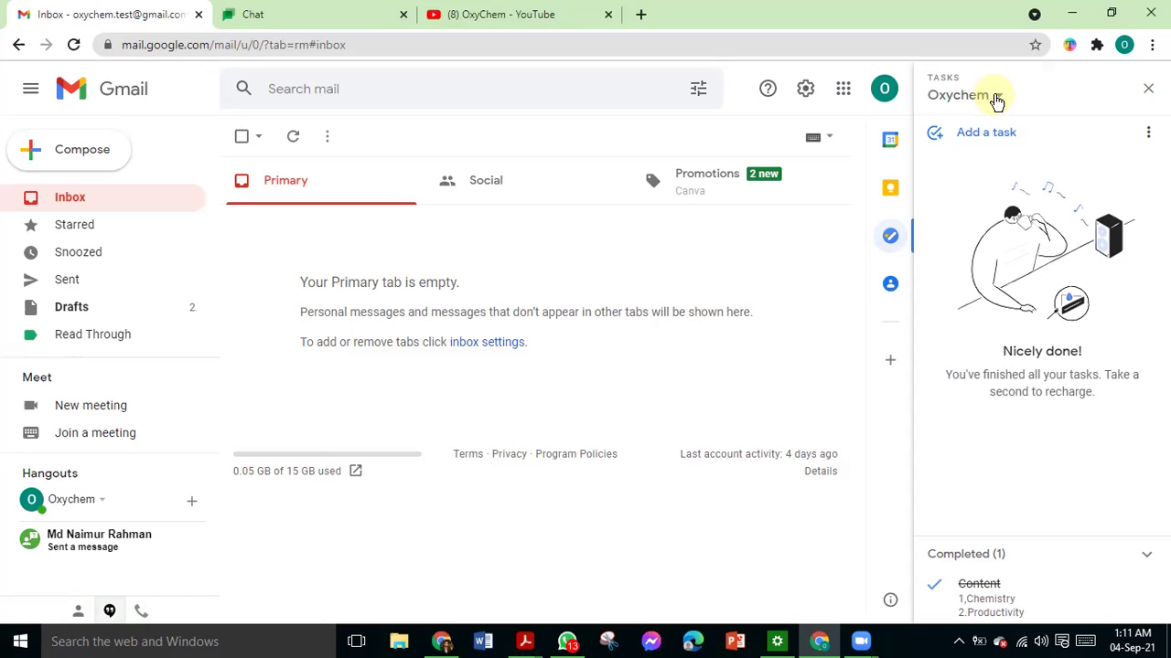
pyautogui.click(991, 135)
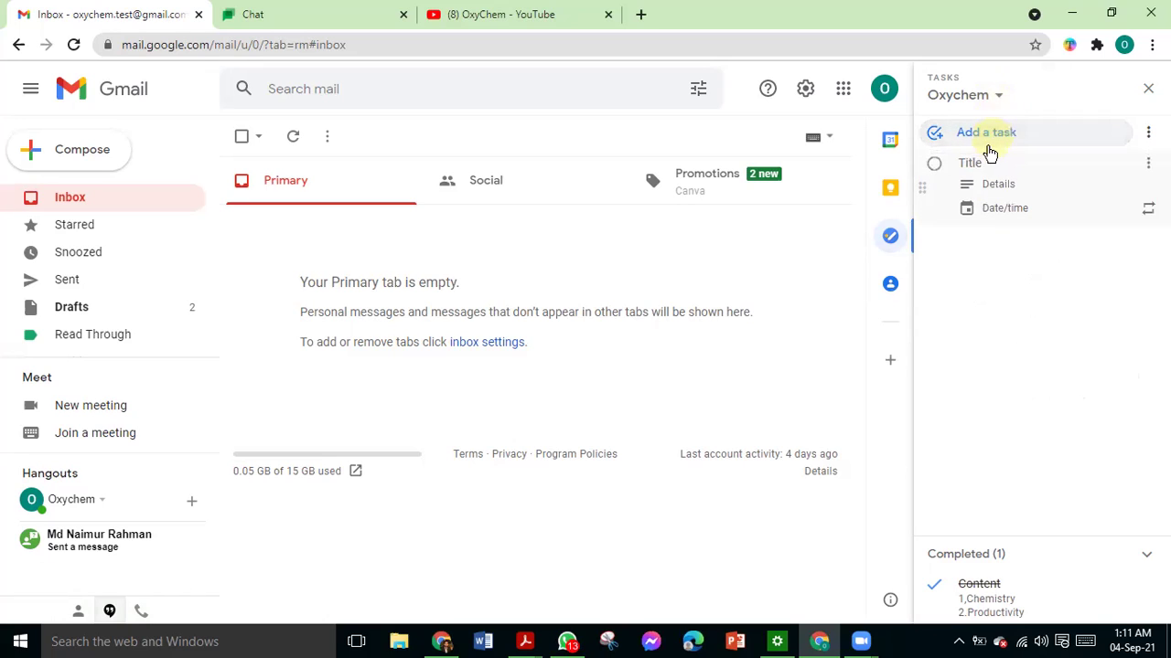
pyautogui.click(973, 164)
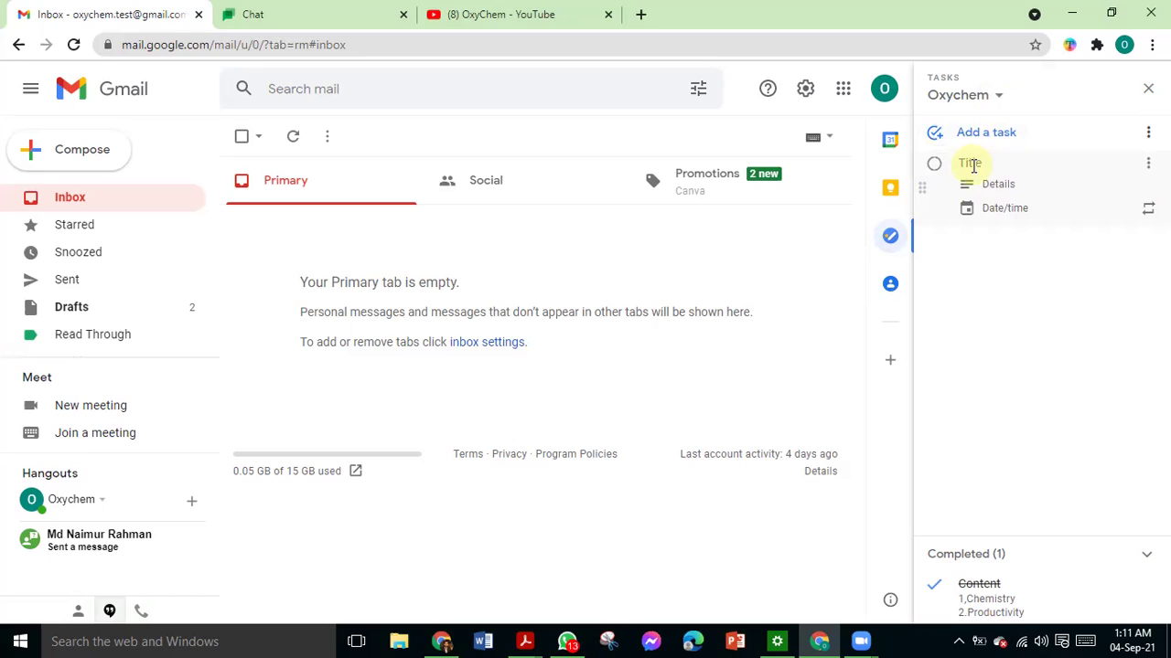
pyautogui.write('video edit immidiately')
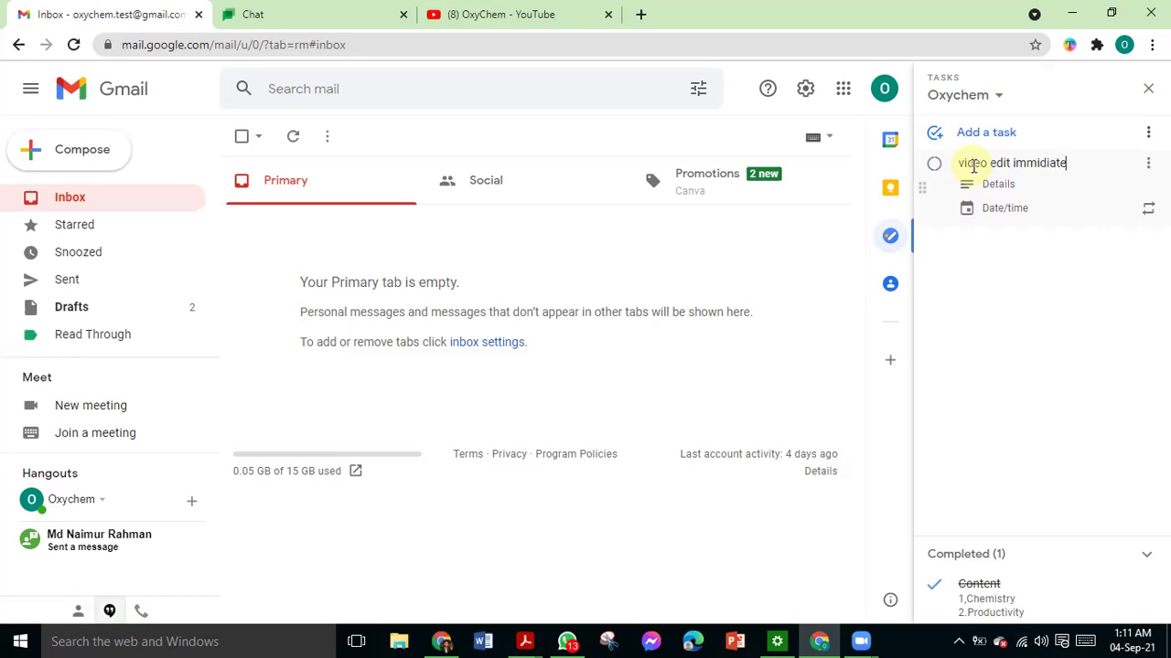
# - Set the video edit task's date to September 6, 2021 and its time to 8:30 AM
pyautogui.click(1020, 211)
pyautogui.click(981, 236)
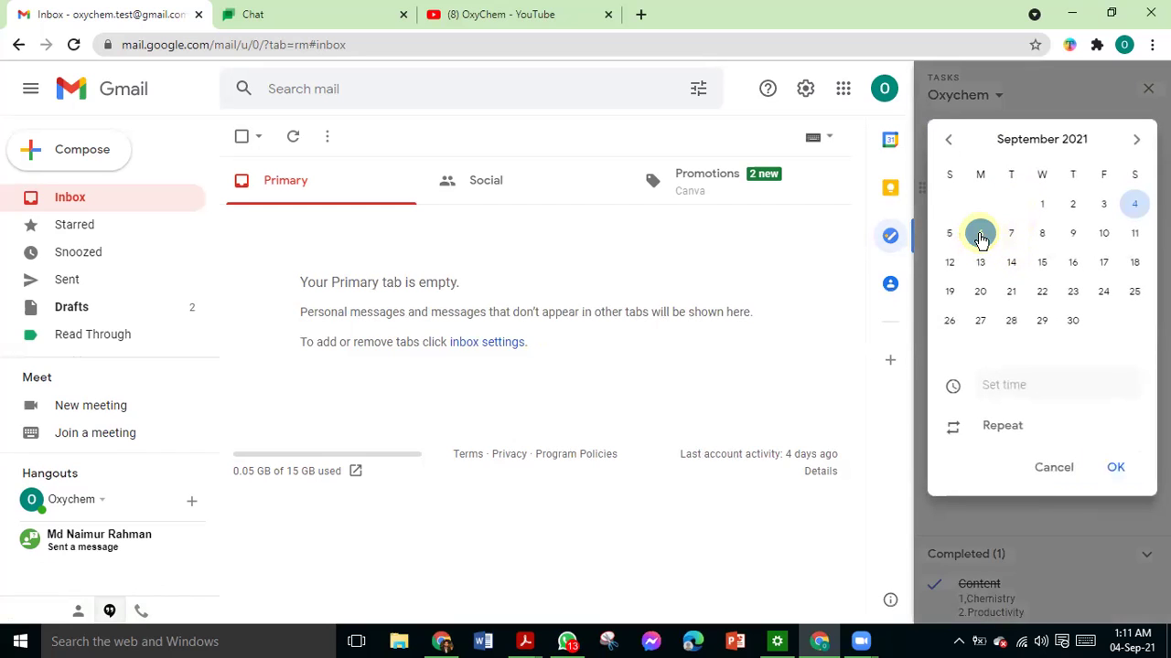
pyautogui.click(1042, 403)
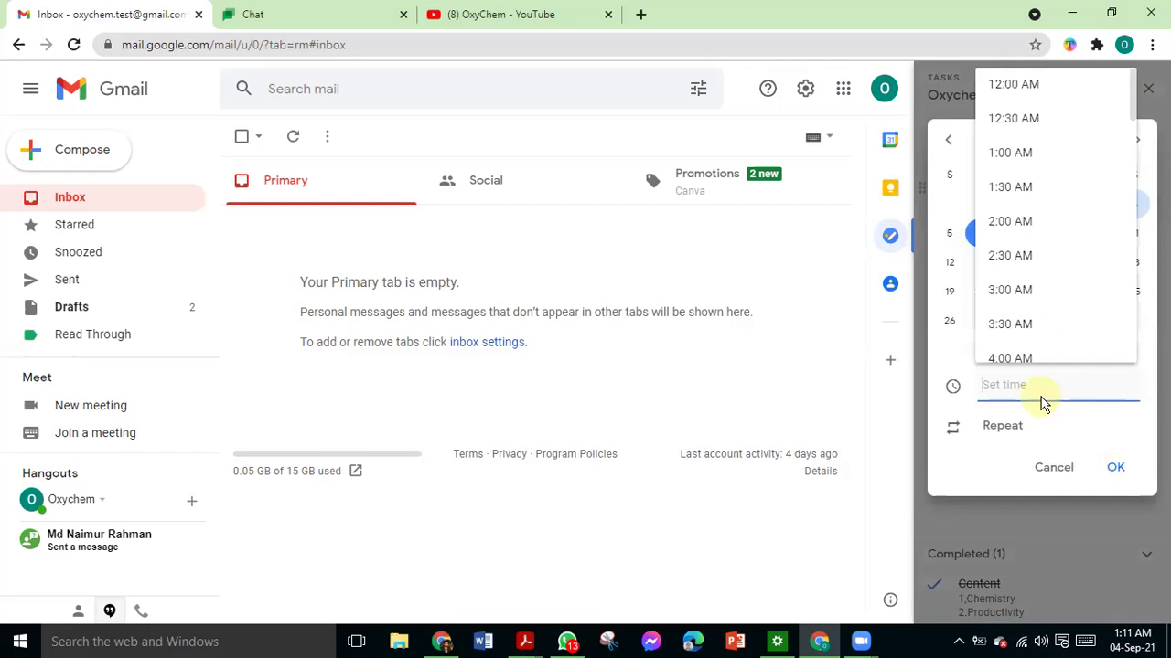
pyautogui.scroll(-3, 1024, 223)
pyautogui.scroll(-2, 1021, 311)
pyautogui.click(1011, 323)
pyautogui.click(1134, 467)
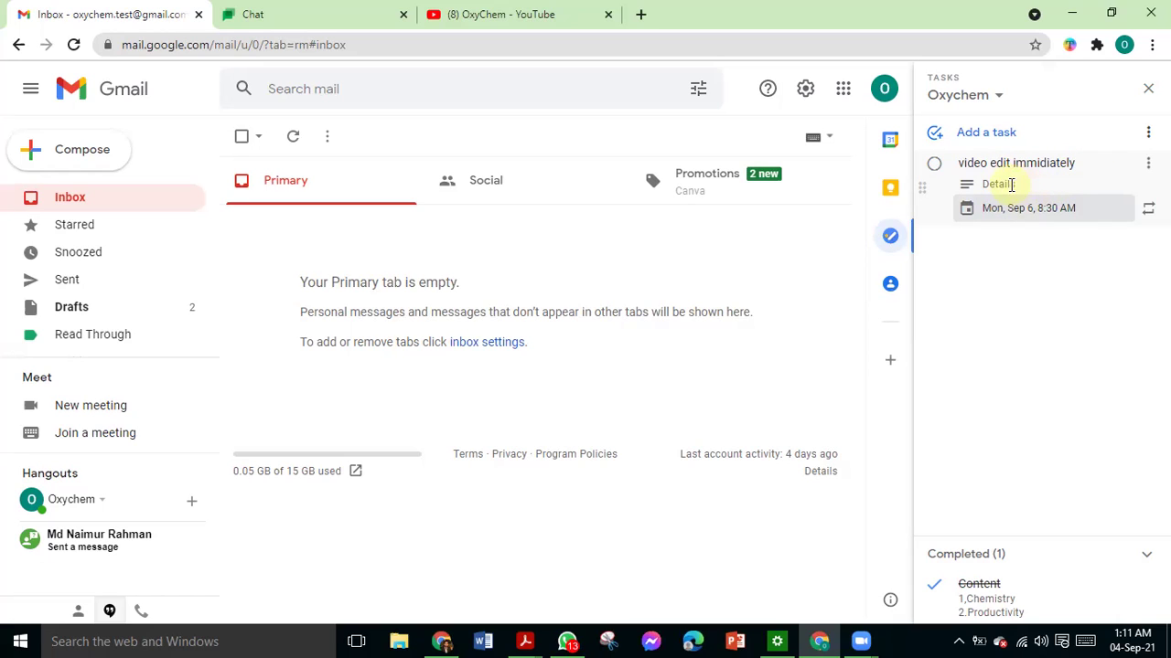
# - Enter "@" as the video edit task's details, then check the saved task and close Tasks
pyautogui.click(1011, 183)
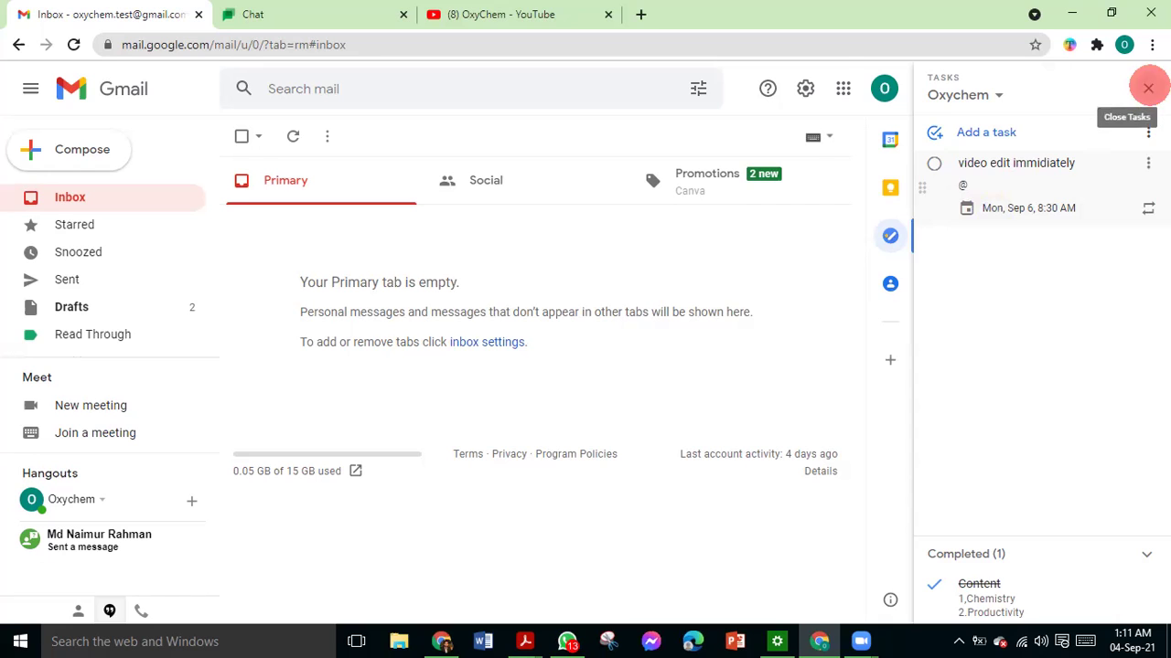
pyautogui.click(1148, 87)
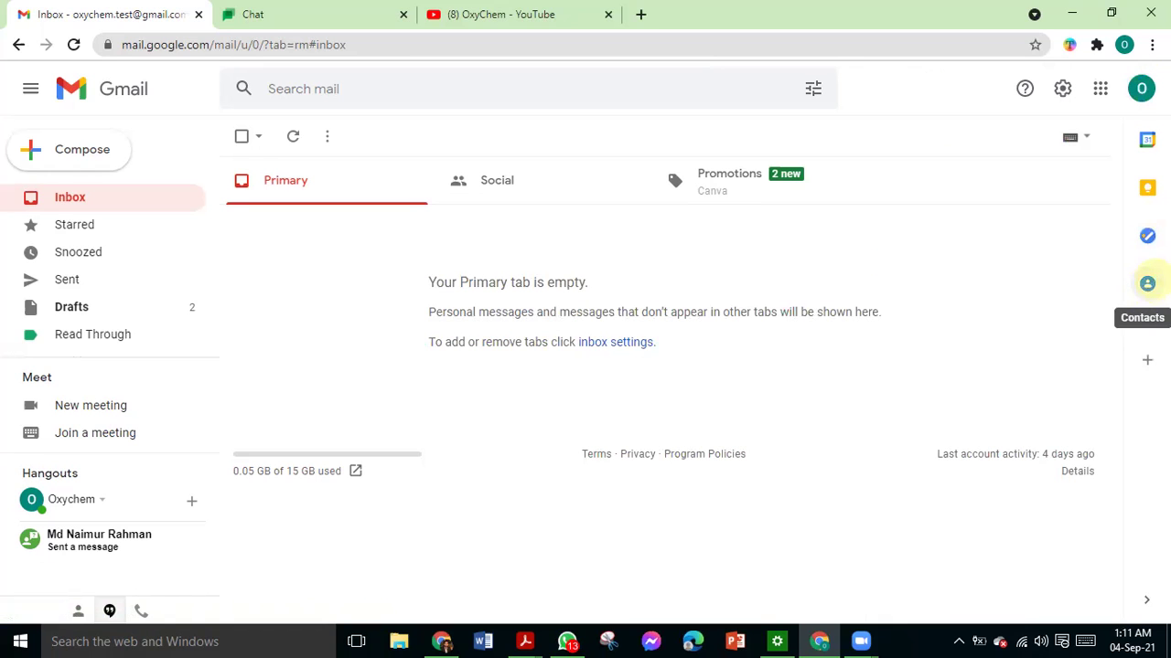
pyautogui.click(1147, 236)
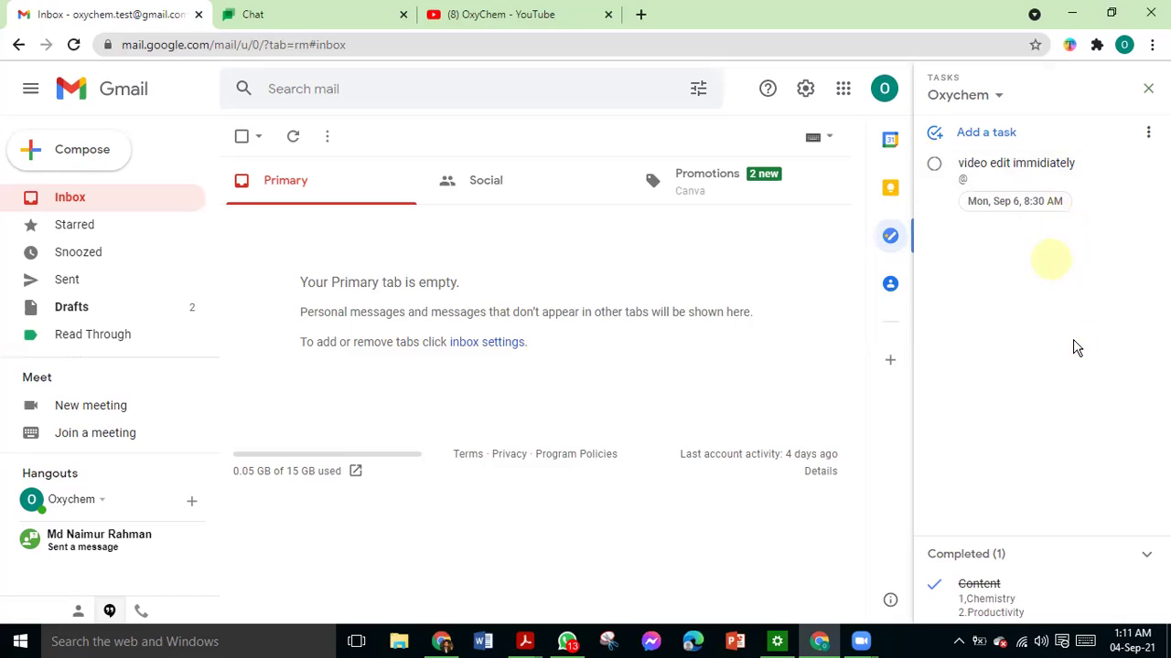
pyautogui.click(1080, 371)
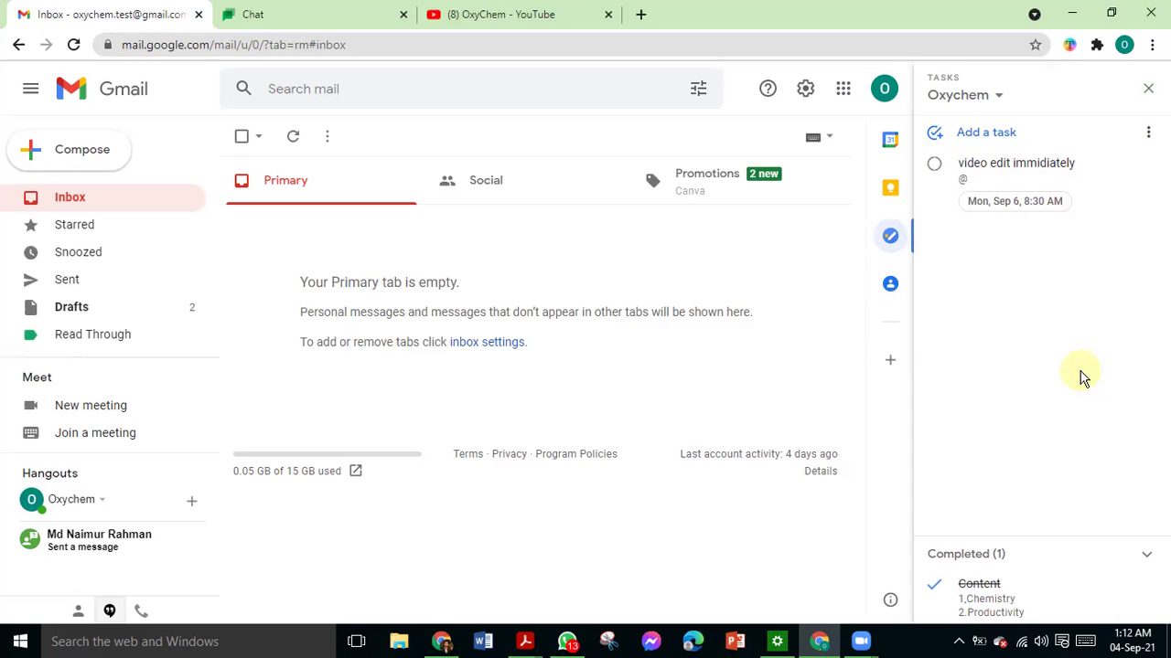
pyautogui.click(1148, 88)
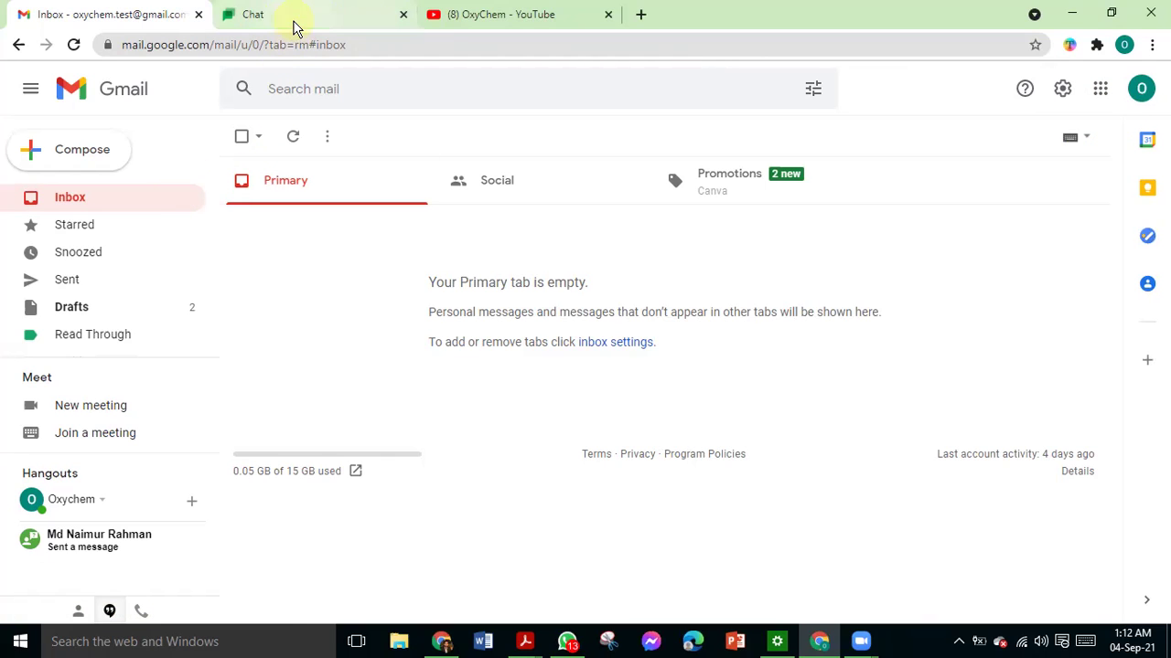
# - Switch Cursor Highlighter to its cursor focus mode
pyautogui.click(959, 641)
pyautogui.rightClick(967, 613)
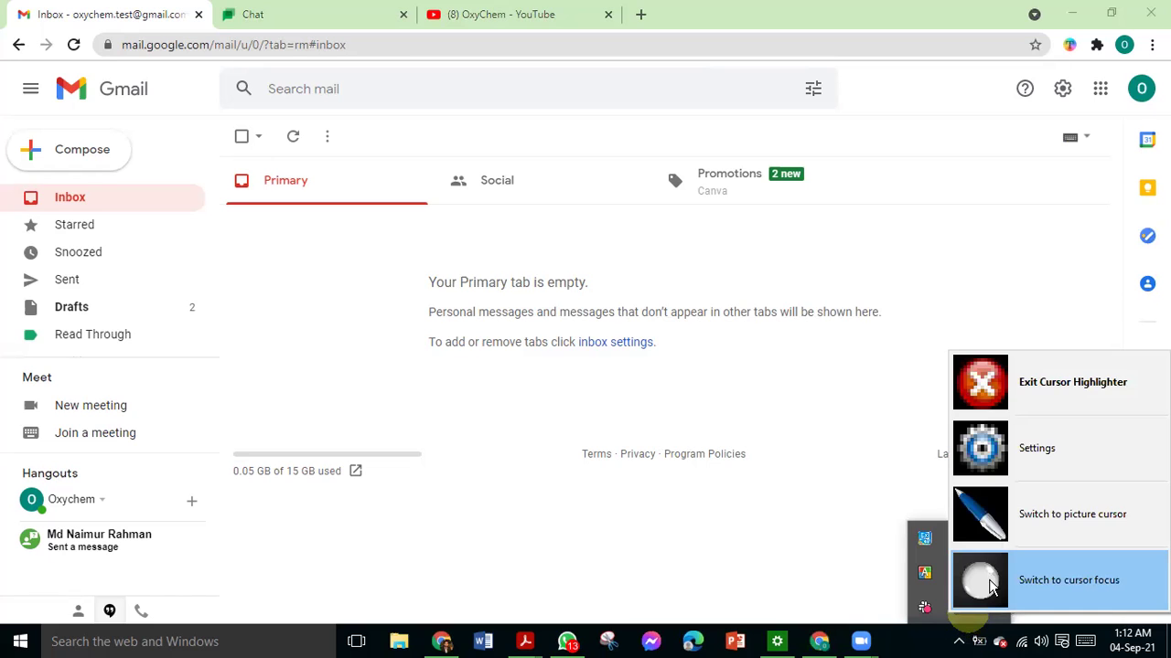
pyautogui.click(1033, 578)
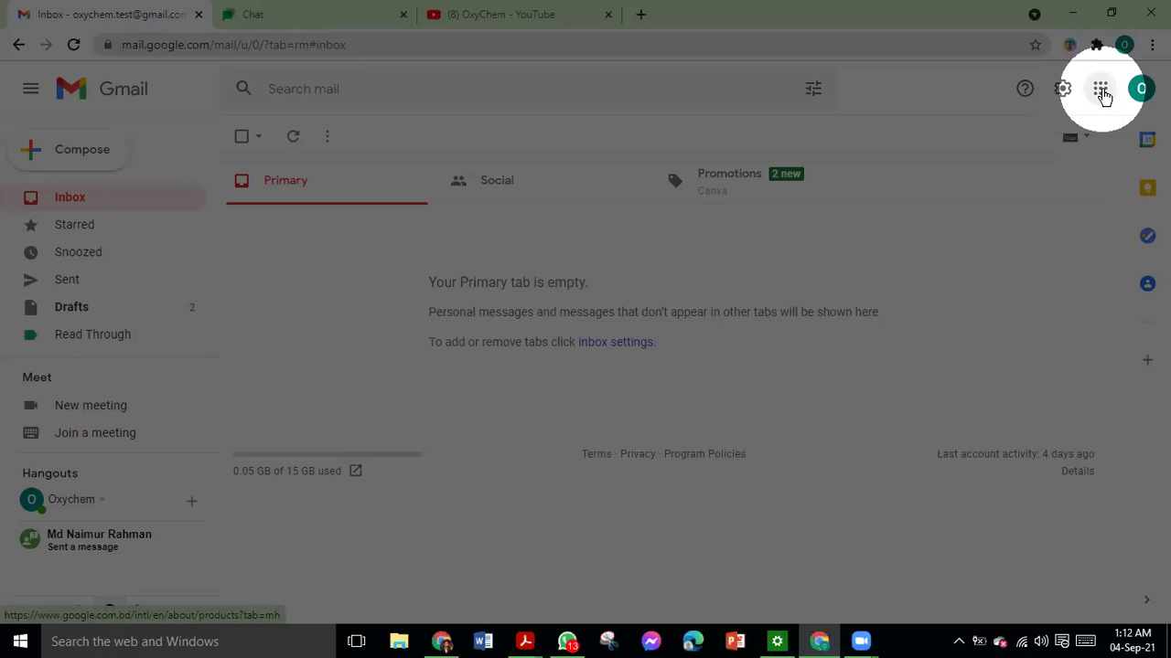
# - Open Google Chat from the Google apps
pyautogui.click(1102, 93)
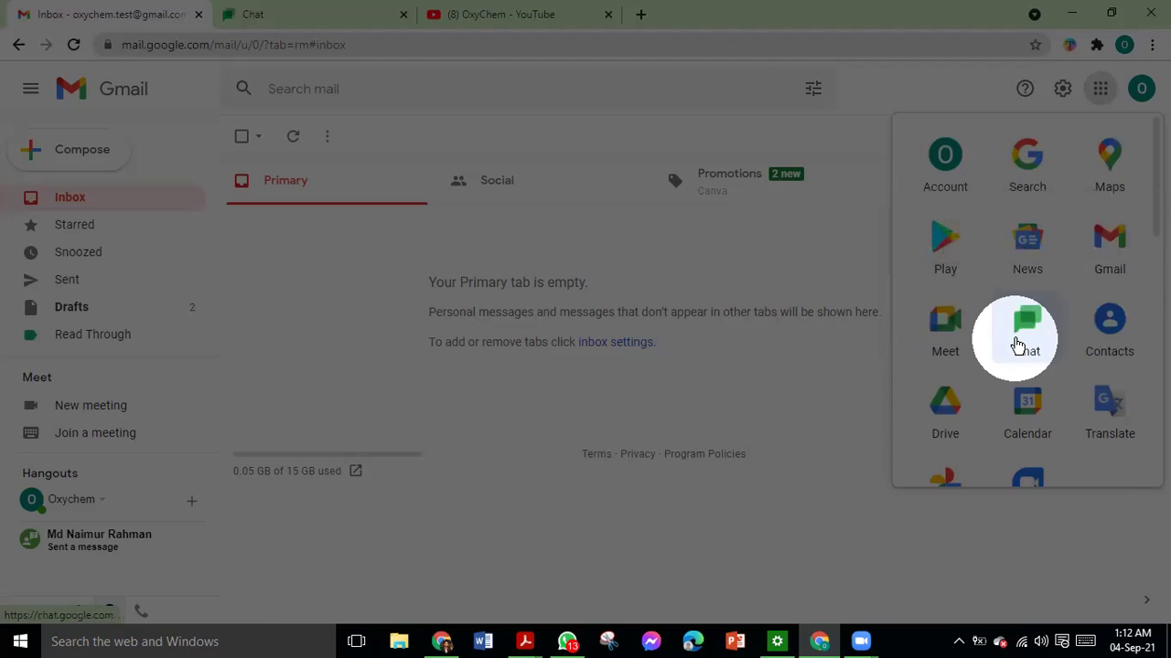
pyautogui.click(1027, 341)
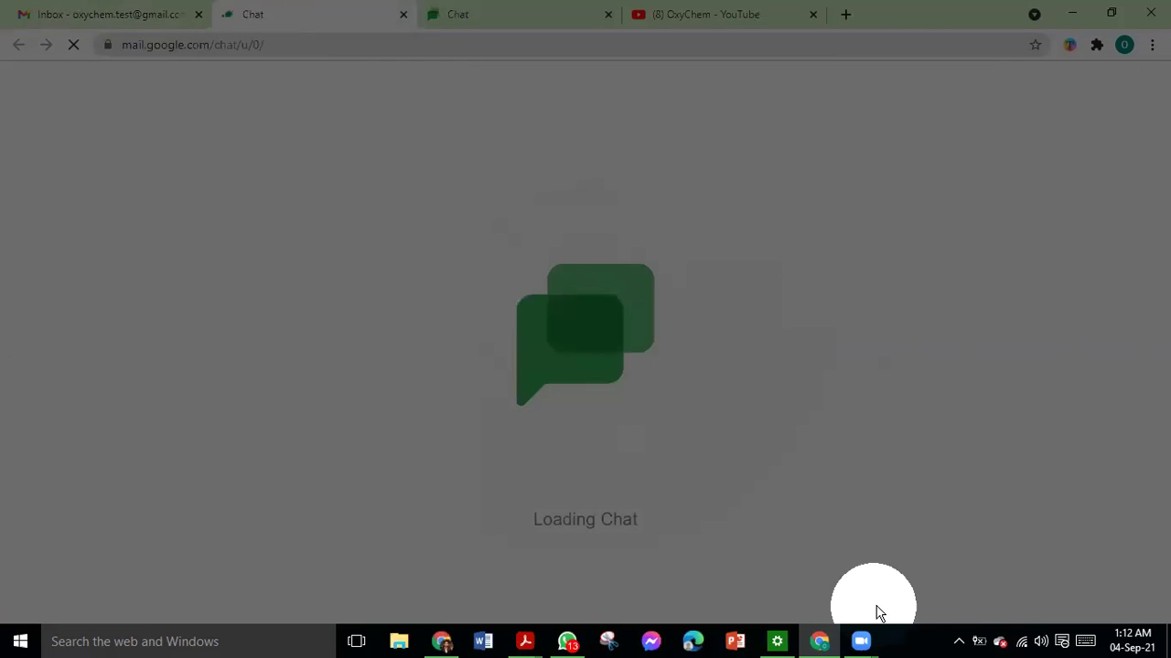
# - Switch Cursor Highlighter to its picture cursor mode
pyautogui.click(959, 641)
pyautogui.rightClick(959, 607)
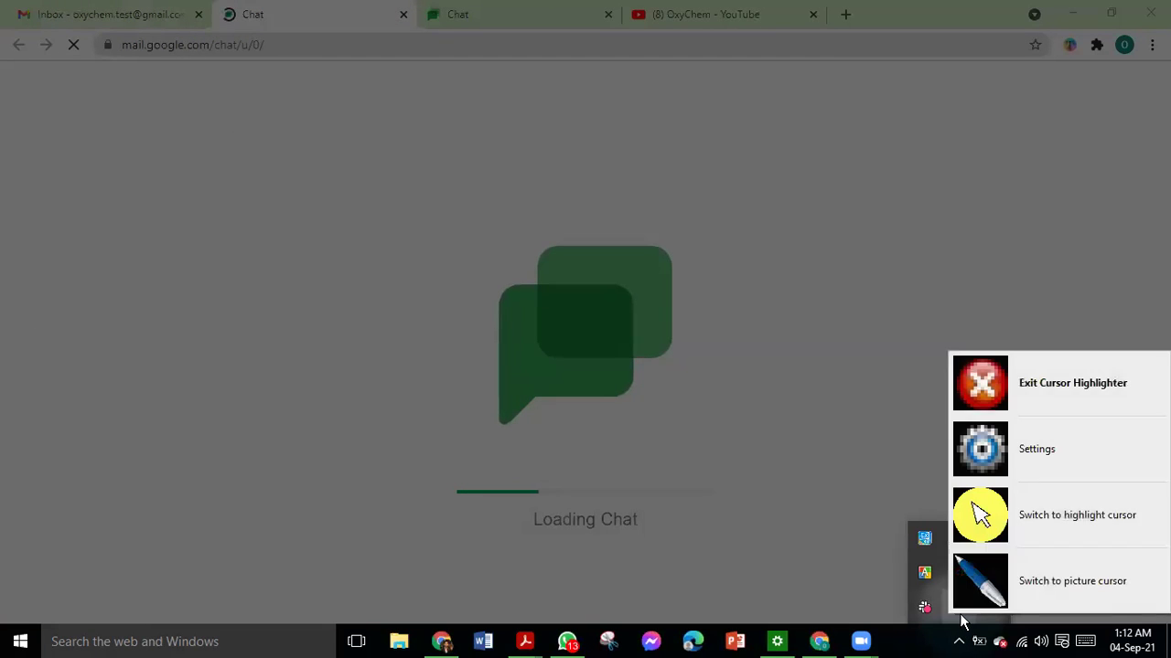
pyautogui.click(1071, 577)
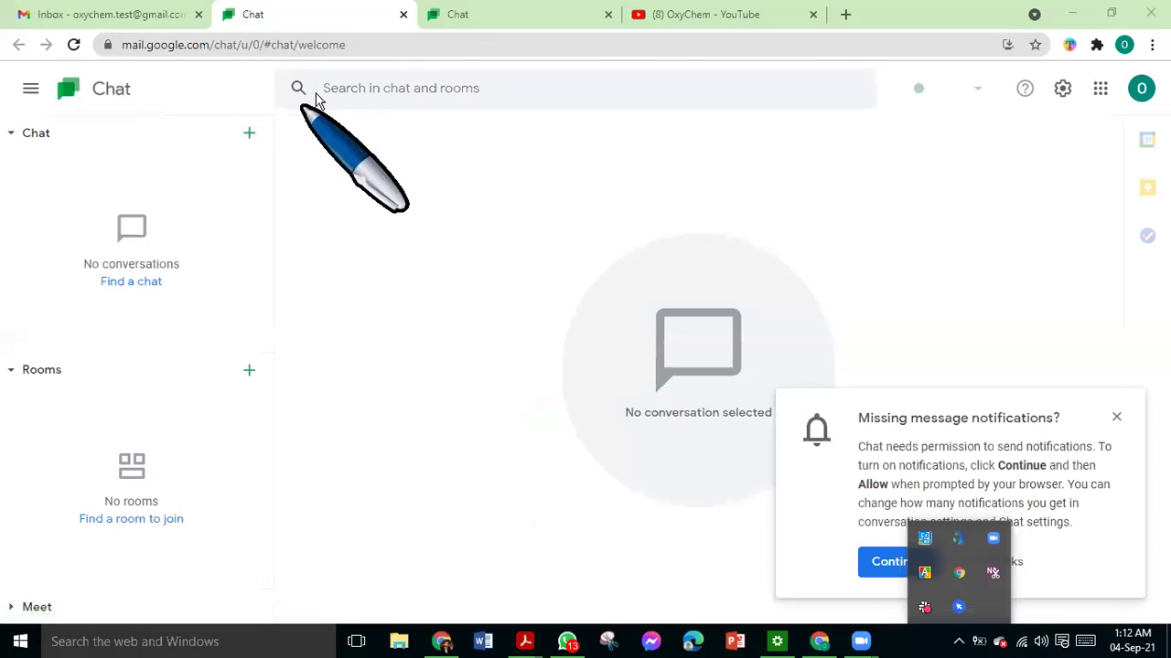
pyautogui.click(36, 160)
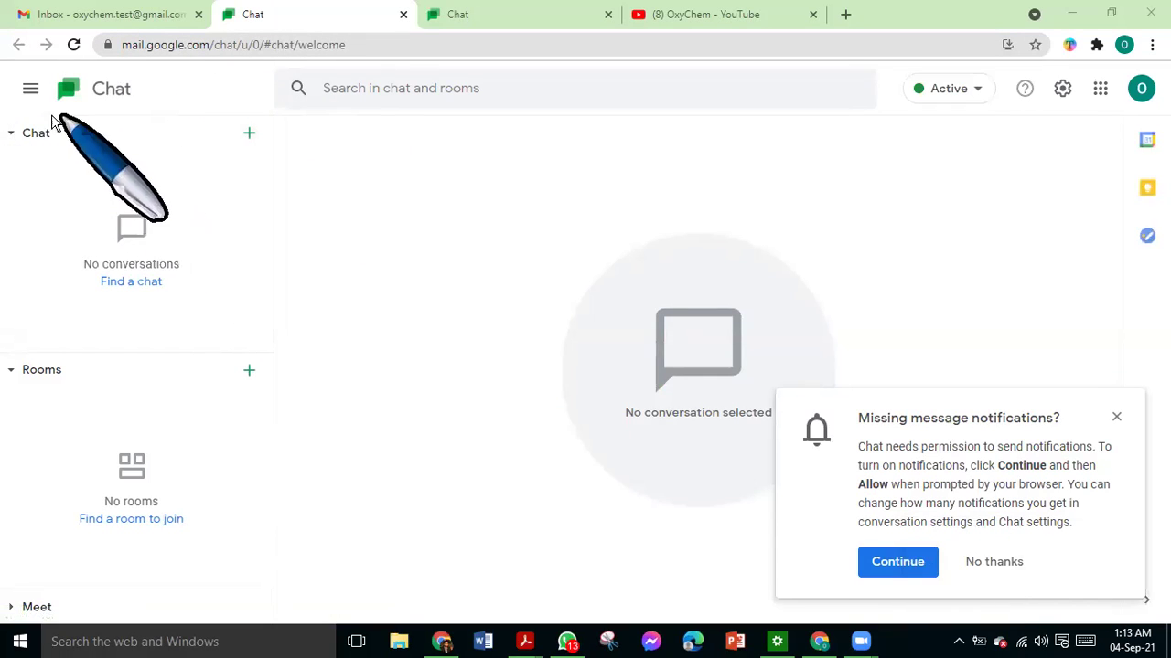
# - Dismiss the missing message notifications request and open Tasks beside the chat
pyautogui.click(1115, 418)
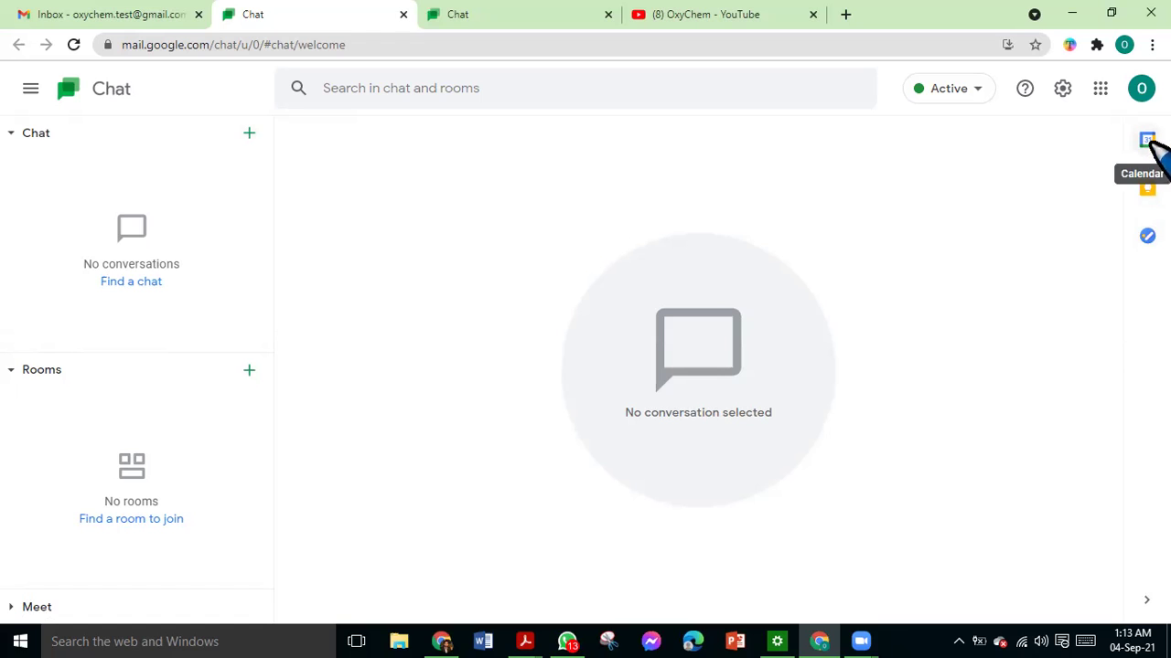
pyautogui.click(1147, 237)
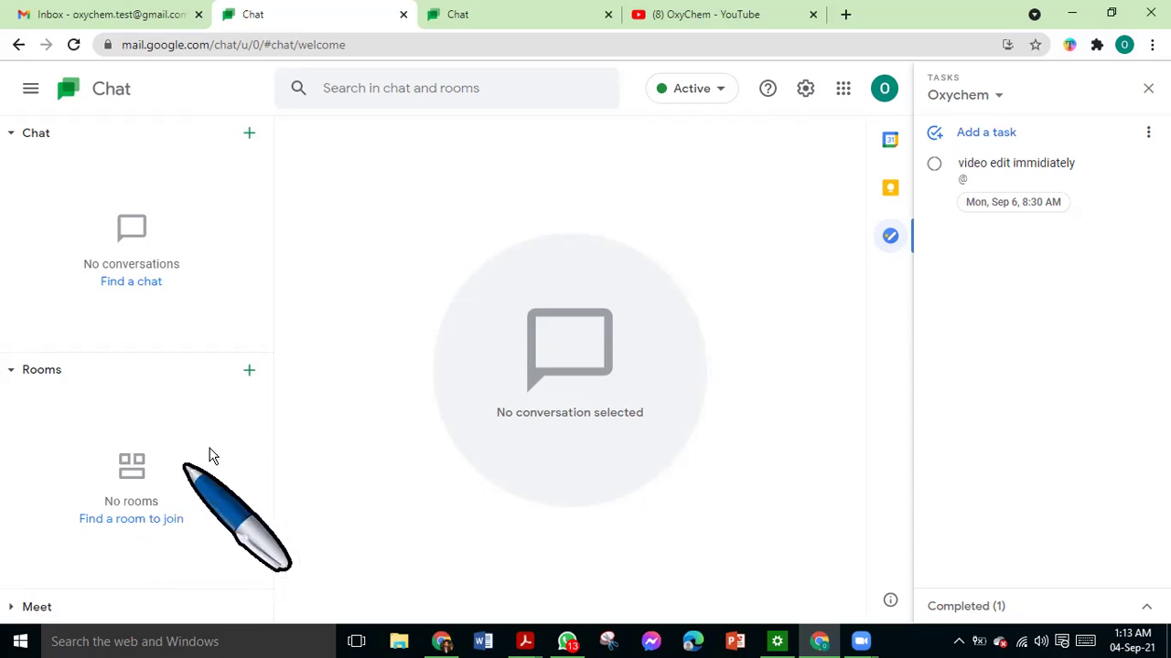
# - Create a chat room named Oxychem and invite the second suggested contact to it
pyautogui.click(249, 373)
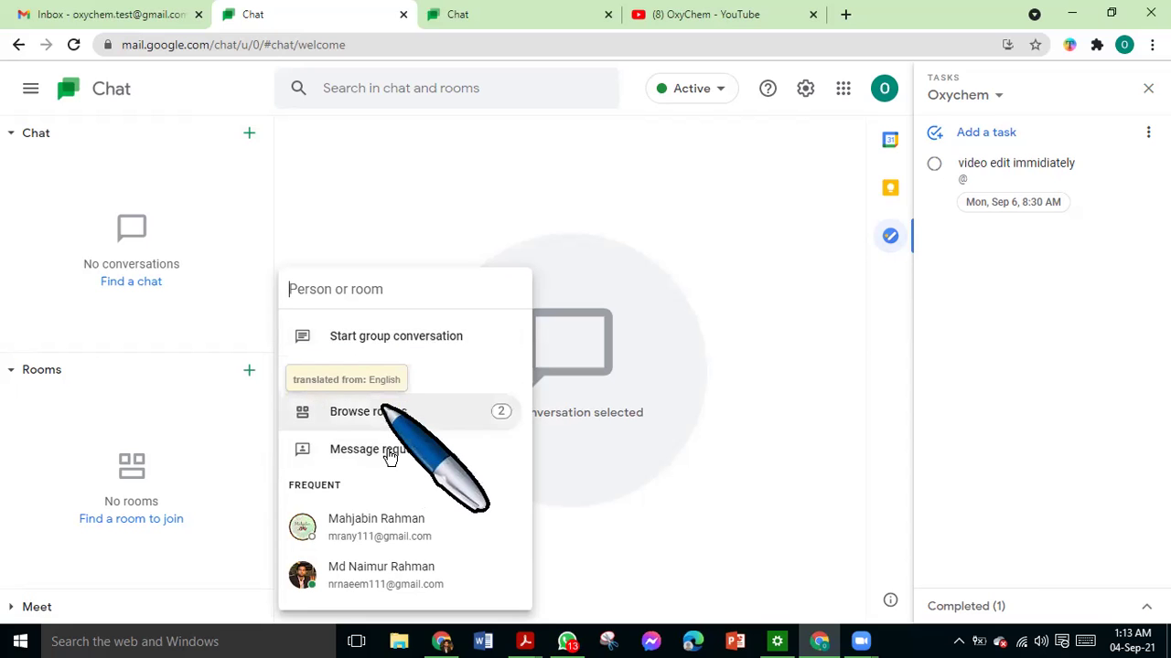
pyautogui.click(393, 377)
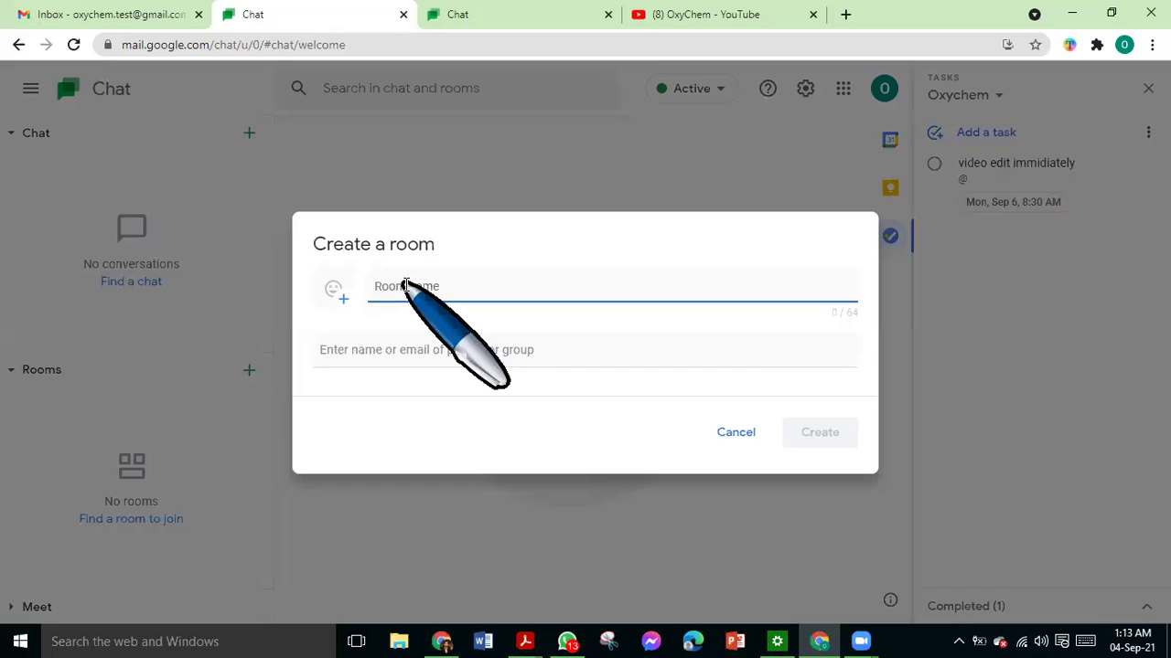
pyautogui.write('Oxychem')
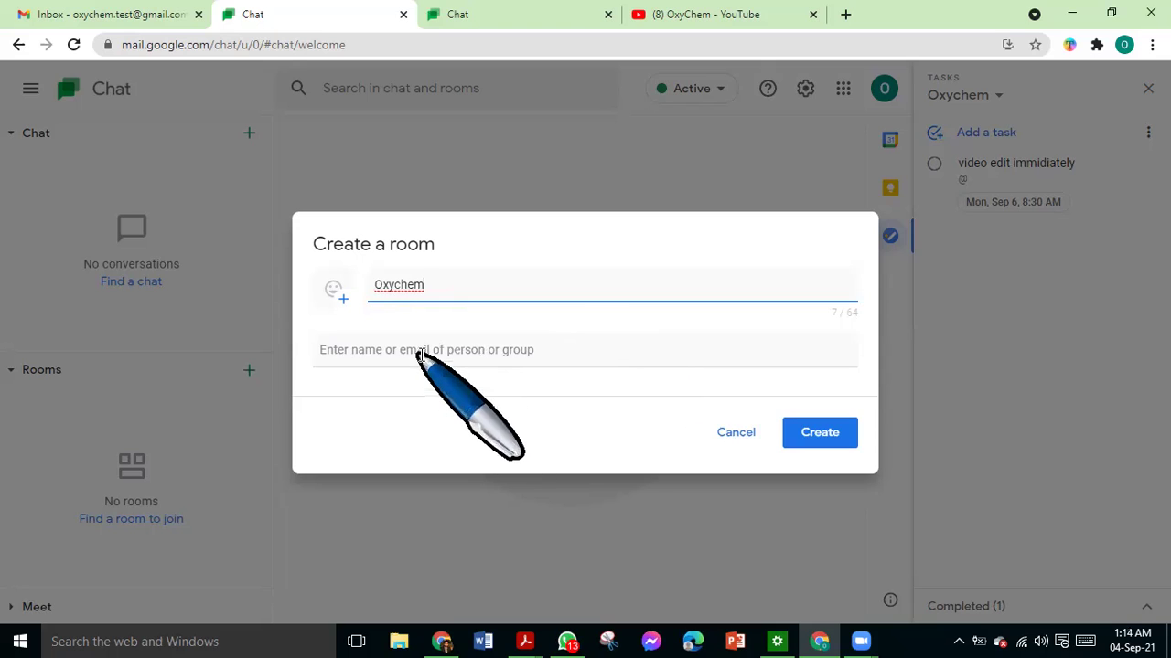
pyautogui.click(418, 354)
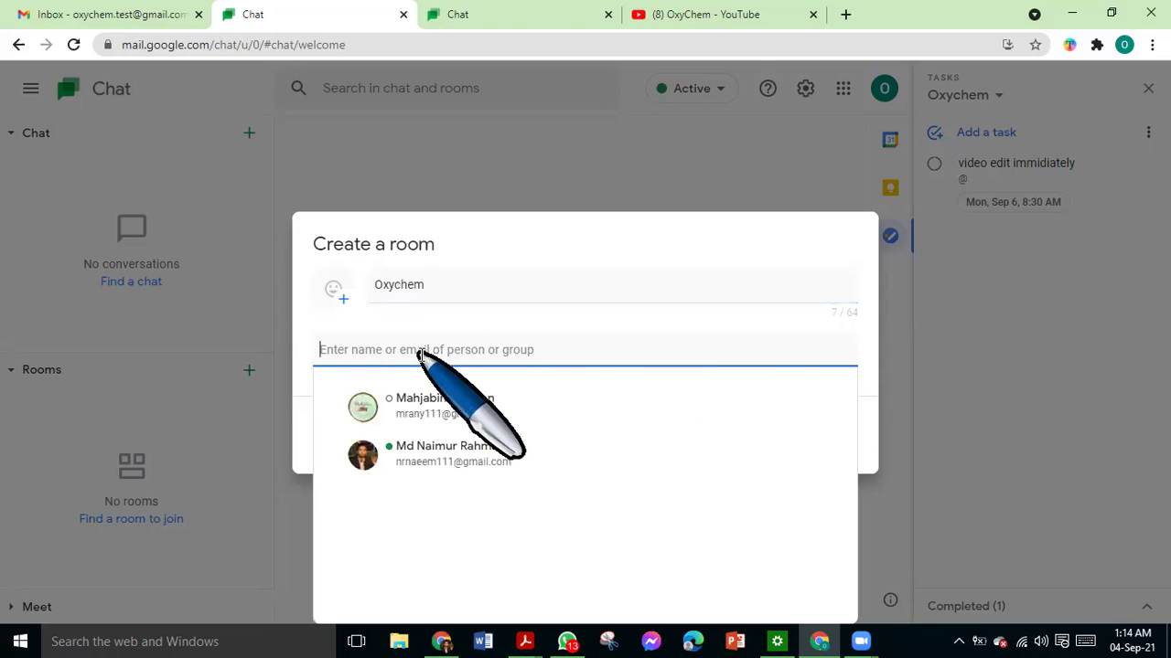
pyautogui.click(485, 453)
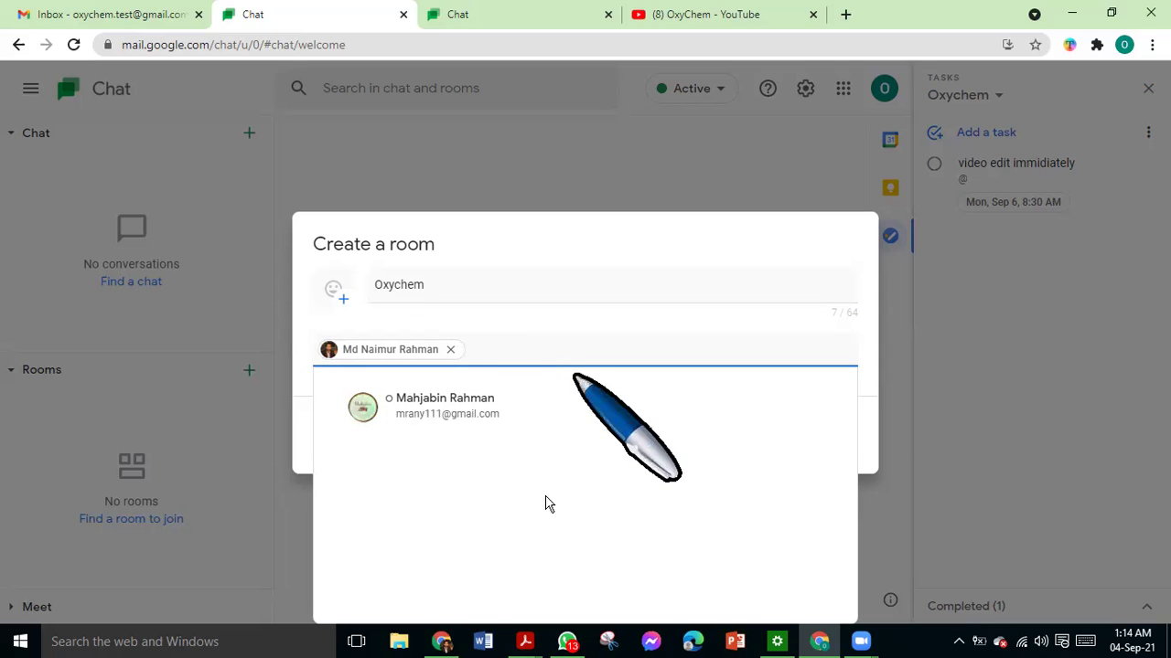
pyautogui.click(322, 457)
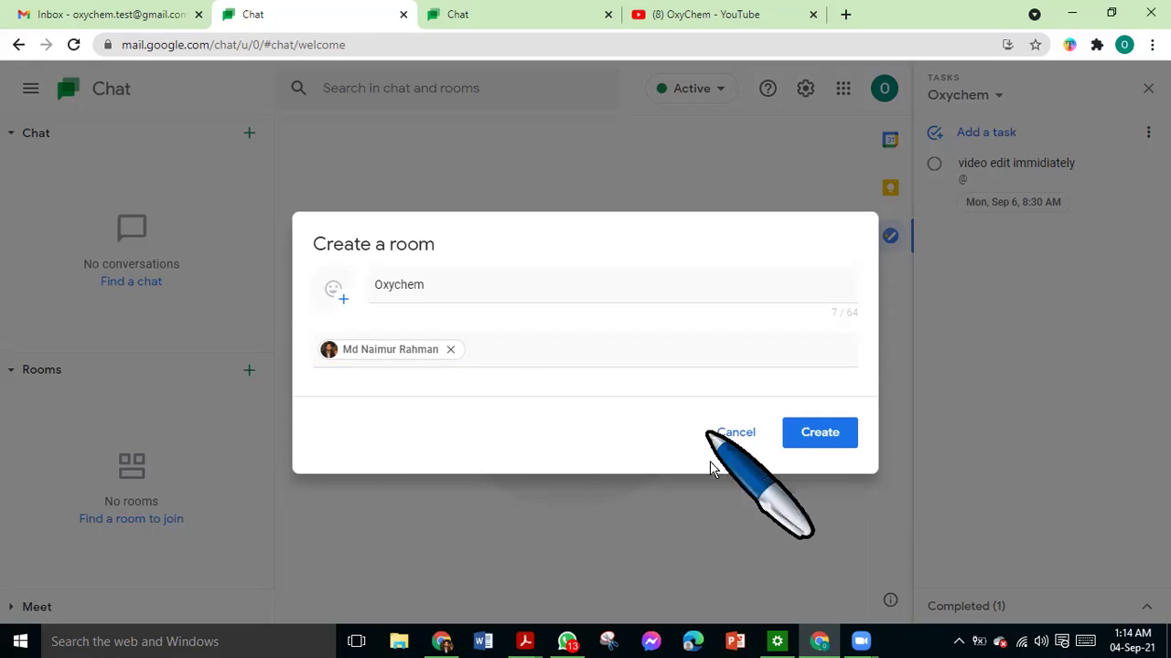
pyautogui.click(823, 437)
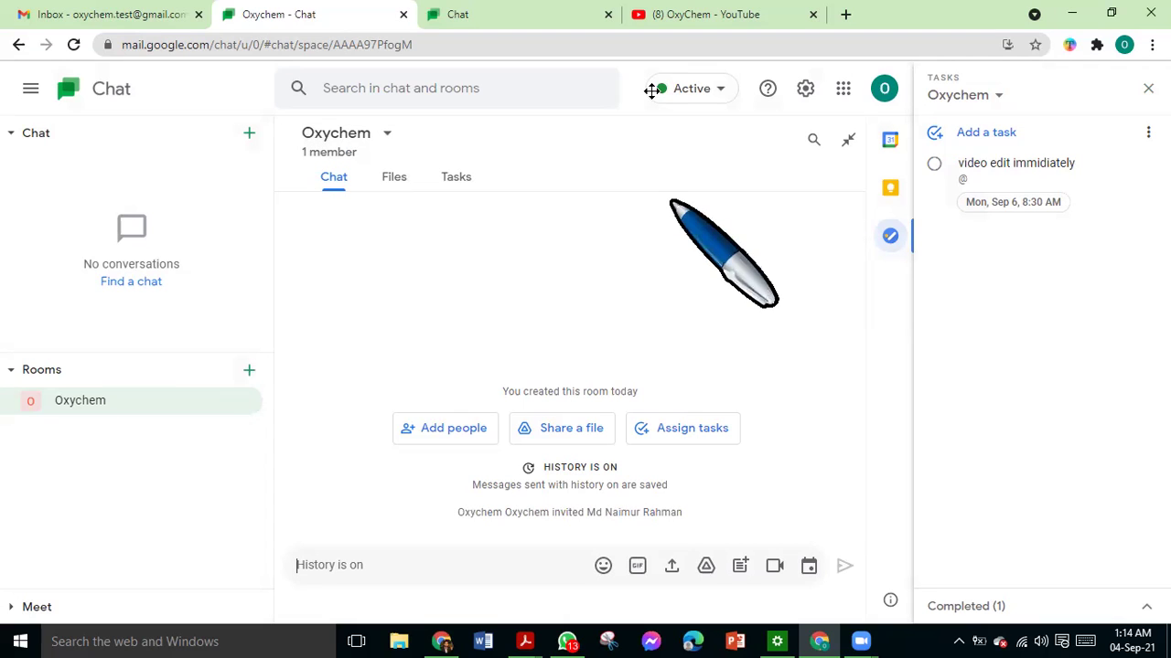
# - View the Oxychem room's shared files and its member list
pyautogui.click(393, 176)
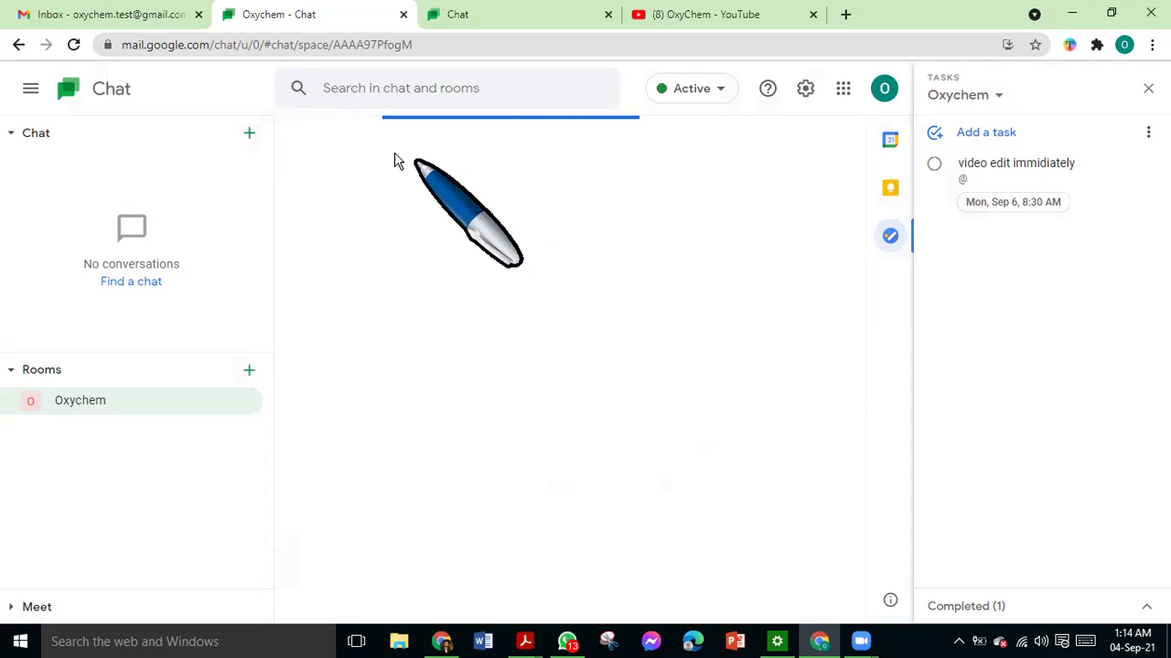
pyautogui.click(389, 133)
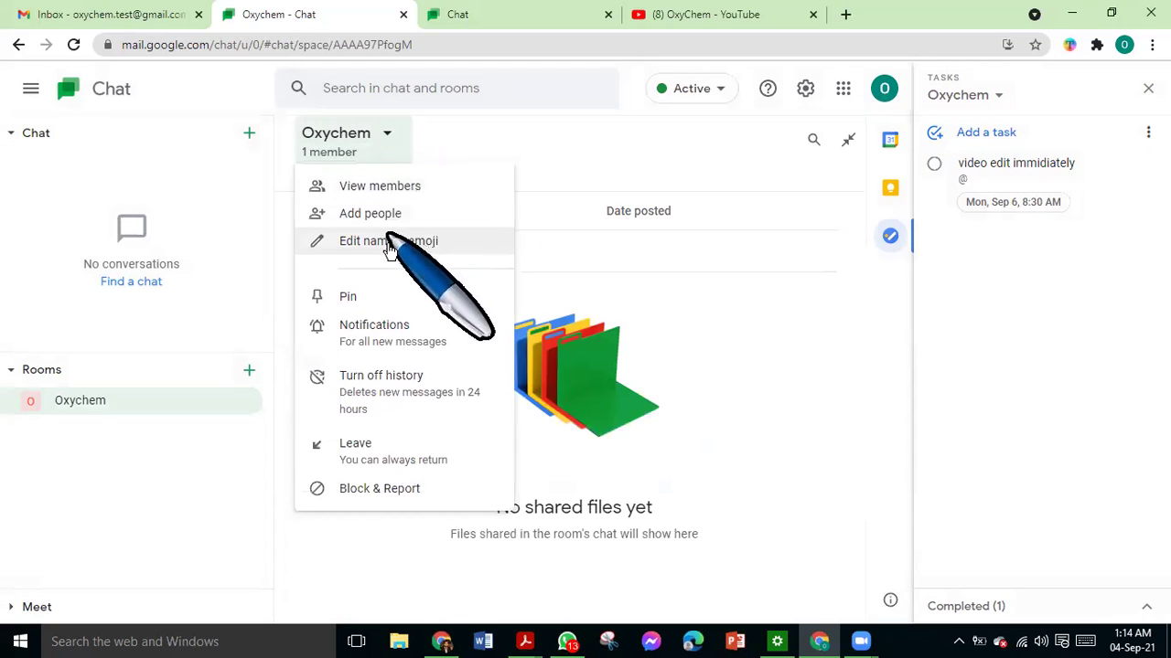
pyautogui.click(408, 189)
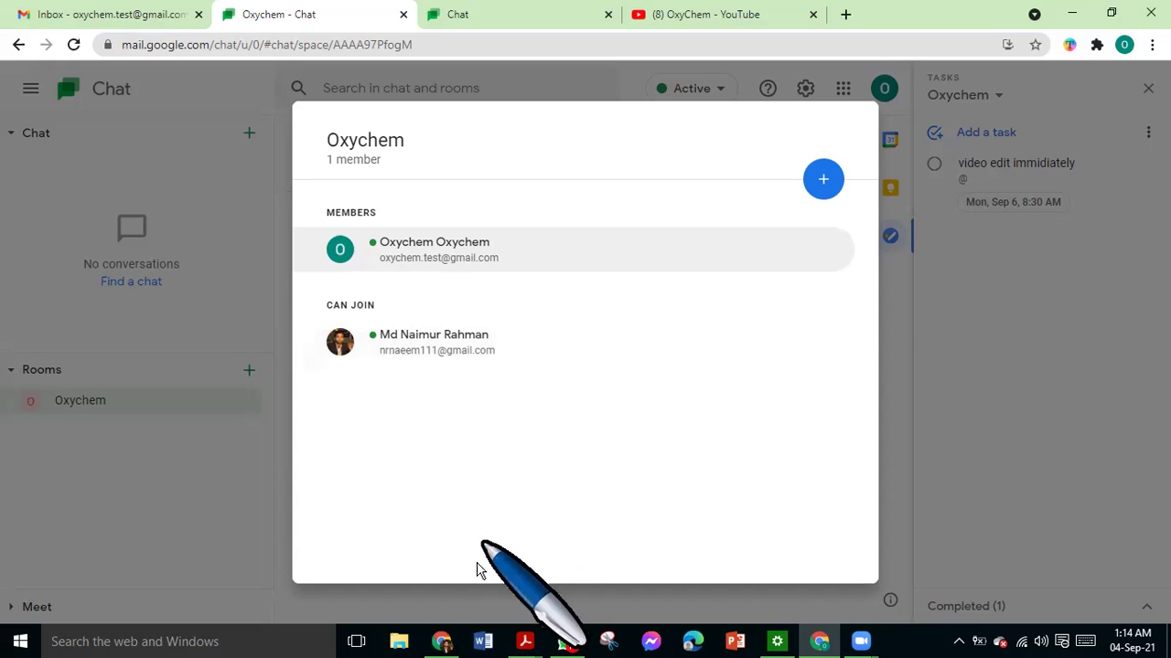
# - Switch to the invited member's Gmail, open the newest "Oxychem" room invitation in Google Chat and join the room
pyautogui.click(444, 643)
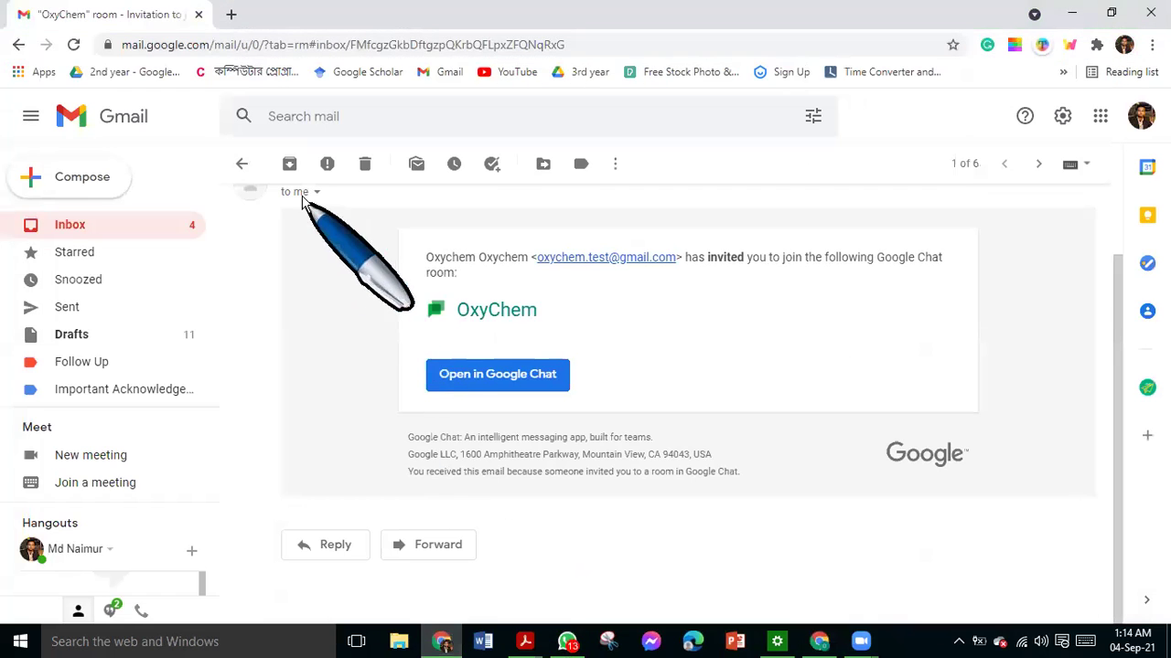
pyautogui.click(245, 166)
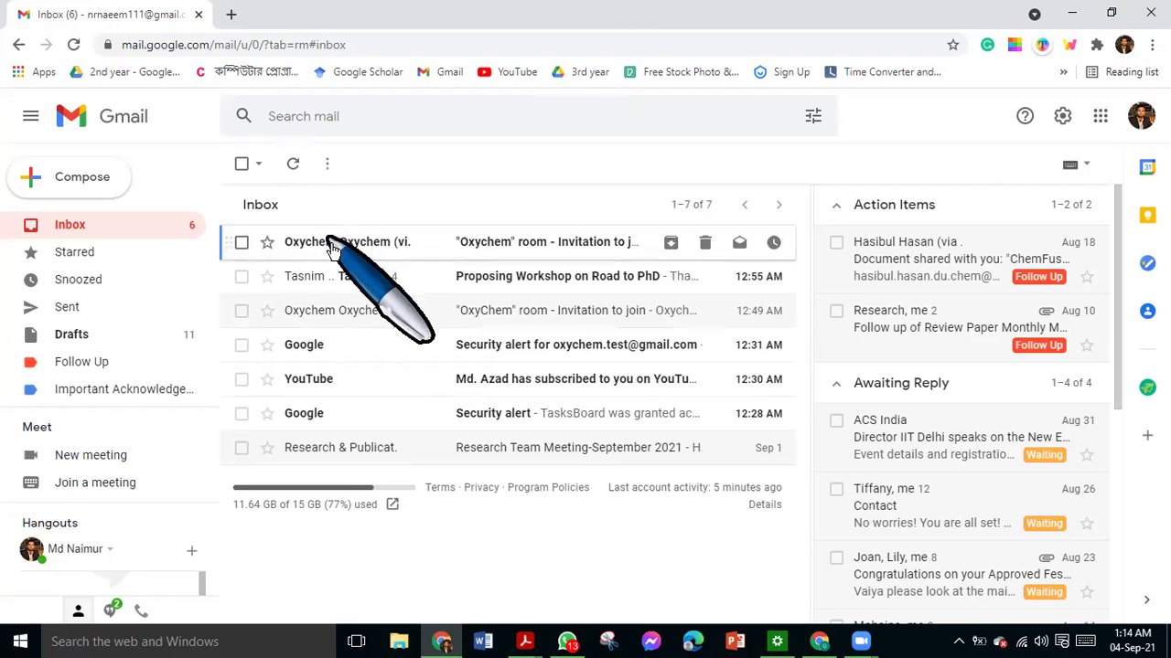
pyautogui.click(332, 245)
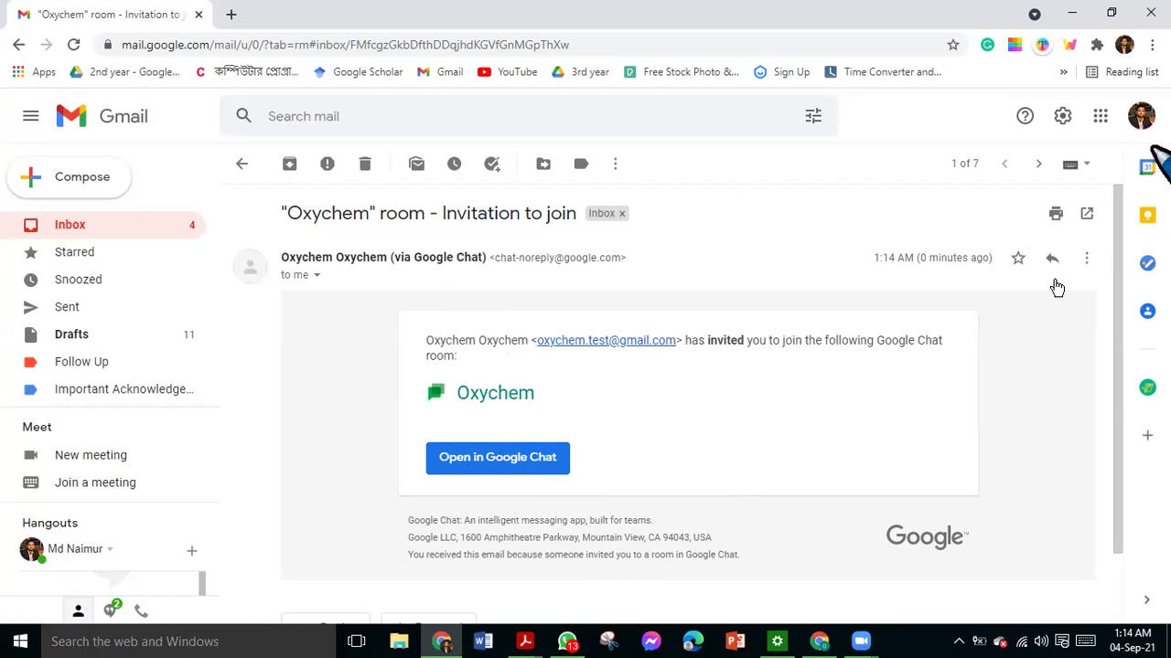
pyautogui.click(536, 465)
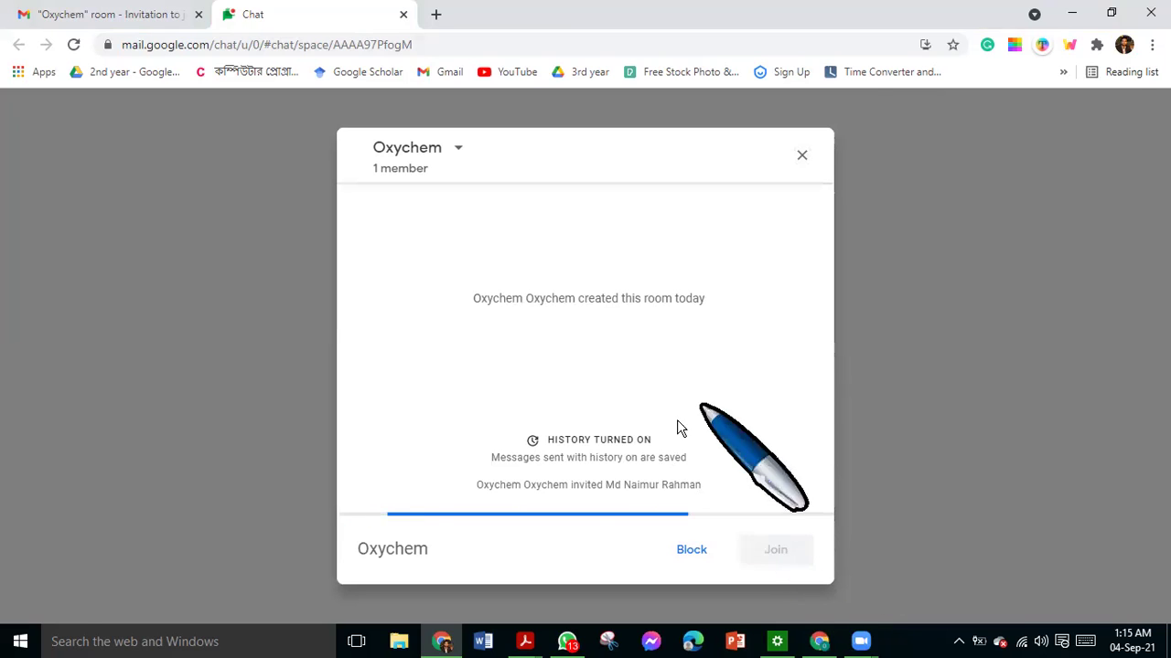
# - Return to the room creator's Chat window and check the Oxychem room's refreshed member list
pyautogui.click(820, 640)
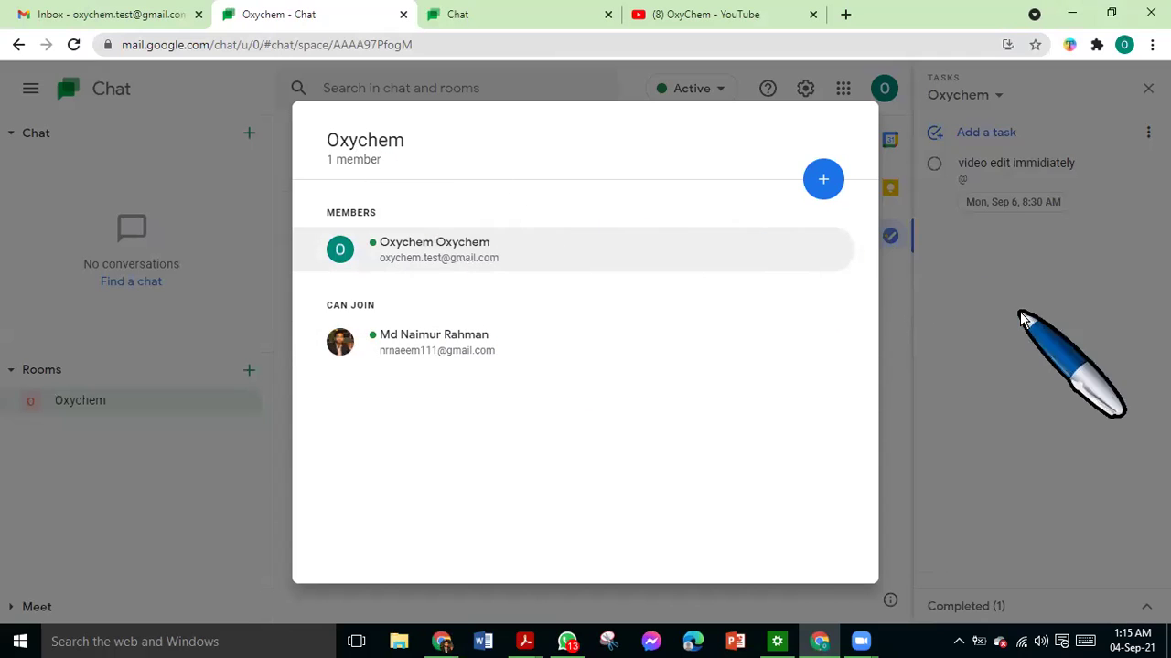
pyautogui.click(993, 320)
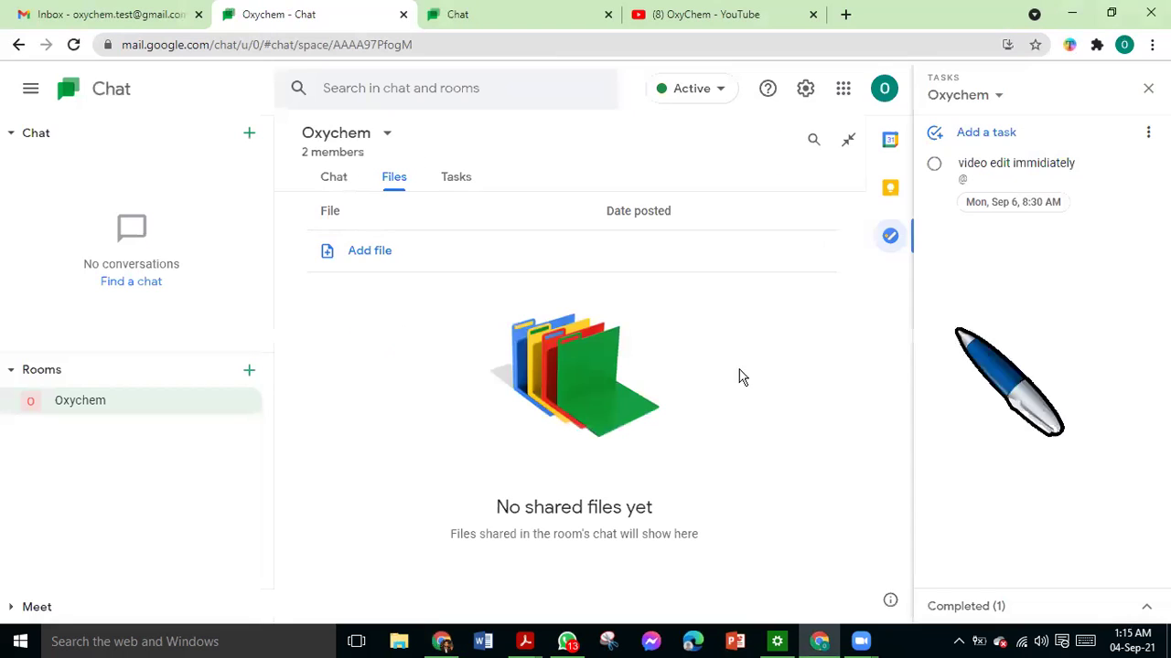
pyautogui.click(386, 134)
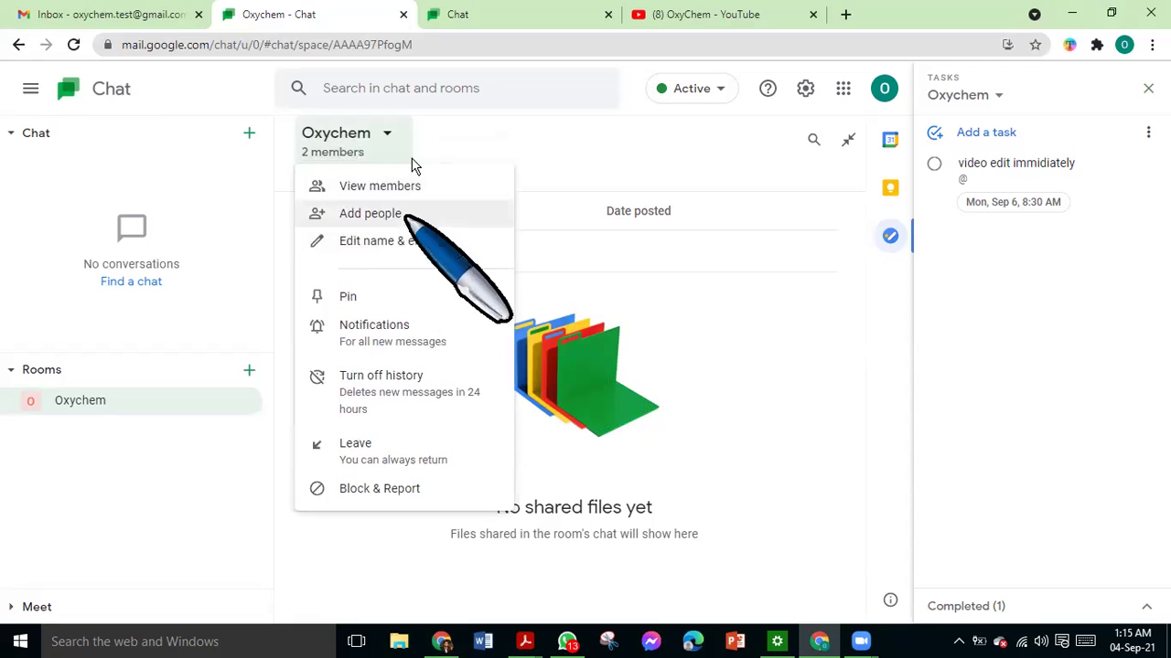
pyautogui.click(408, 192)
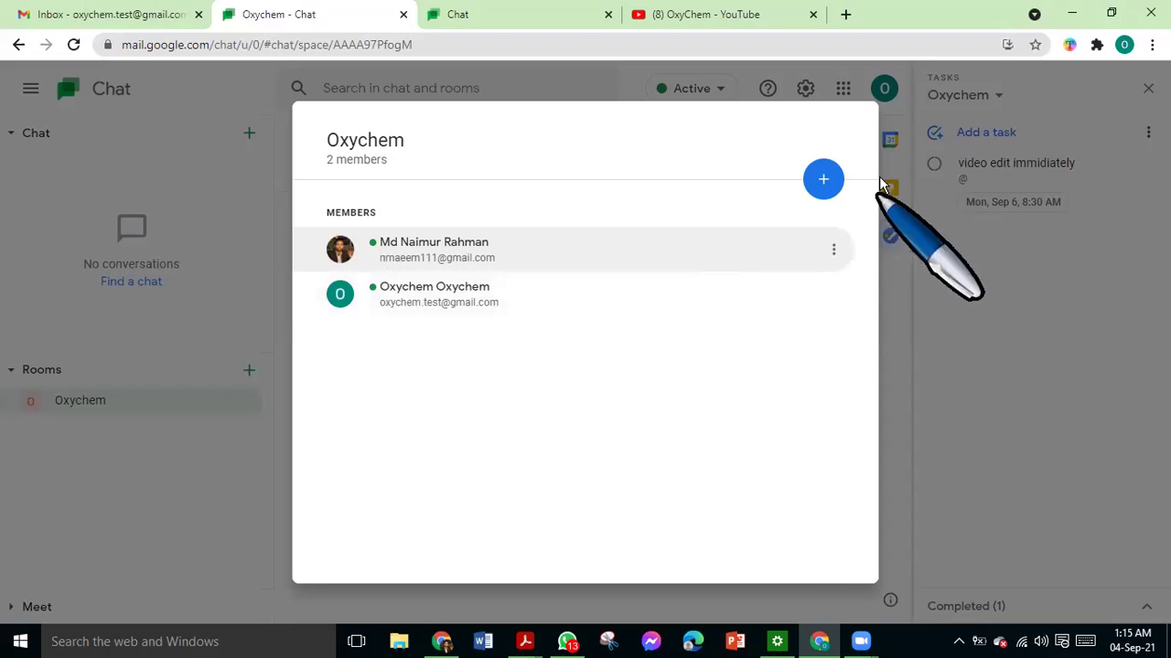
pyautogui.click(926, 384)
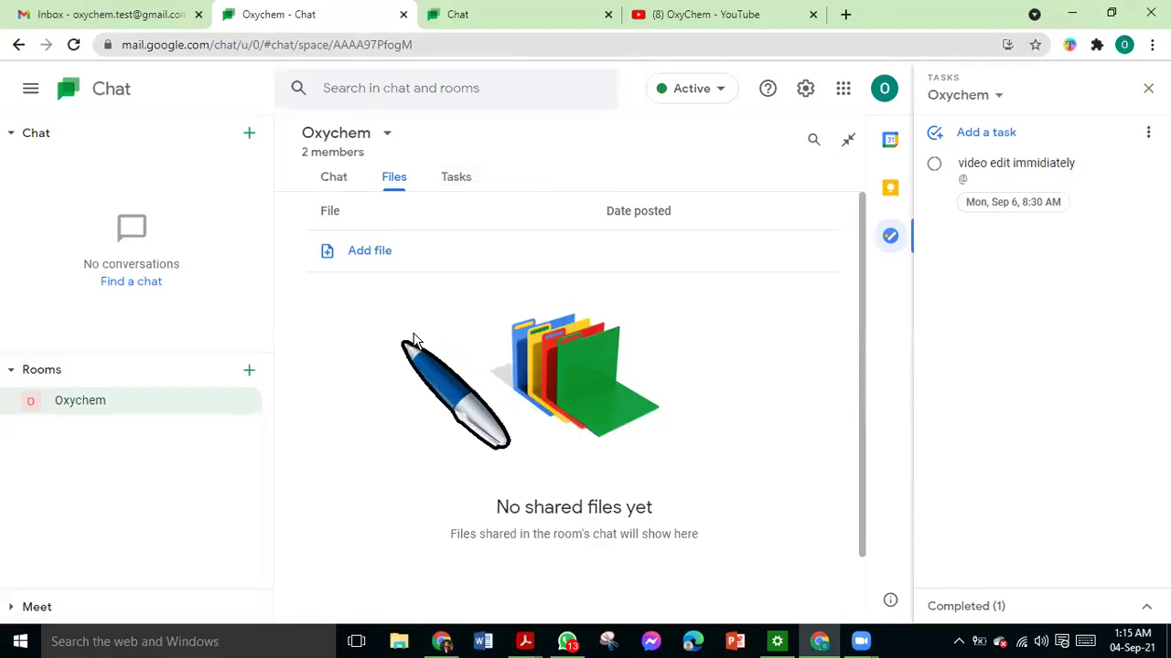
# - Look through the Oxychem room's conversation, shared files and room tasks
pyautogui.click(335, 177)
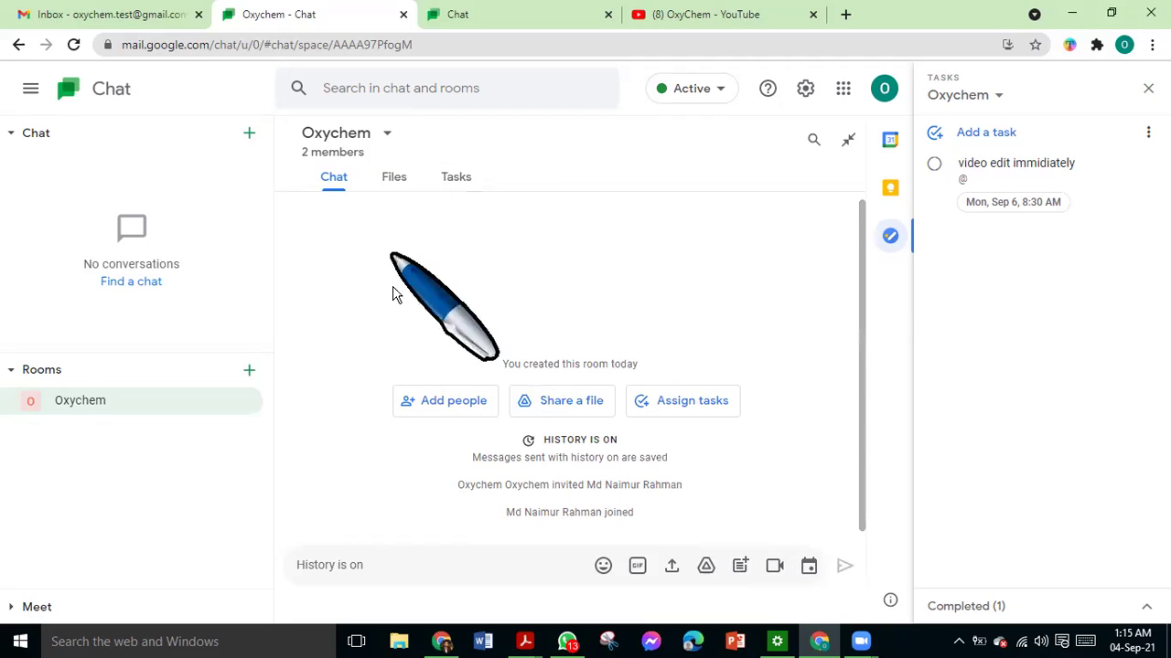
pyautogui.click(396, 178)
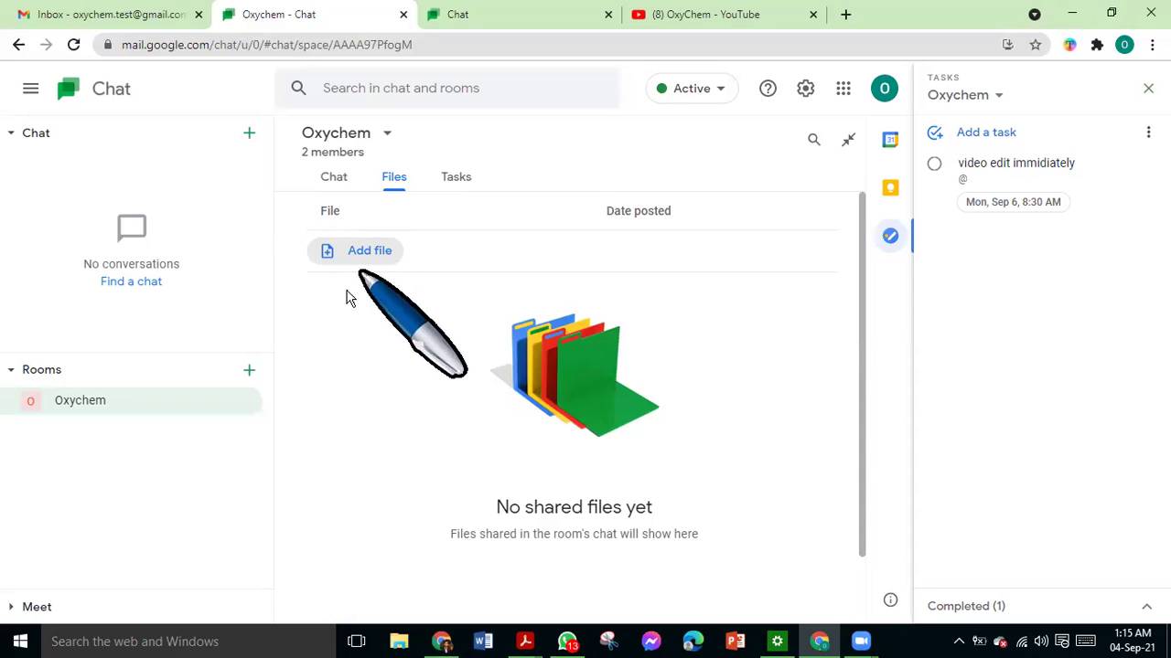
pyautogui.click(470, 181)
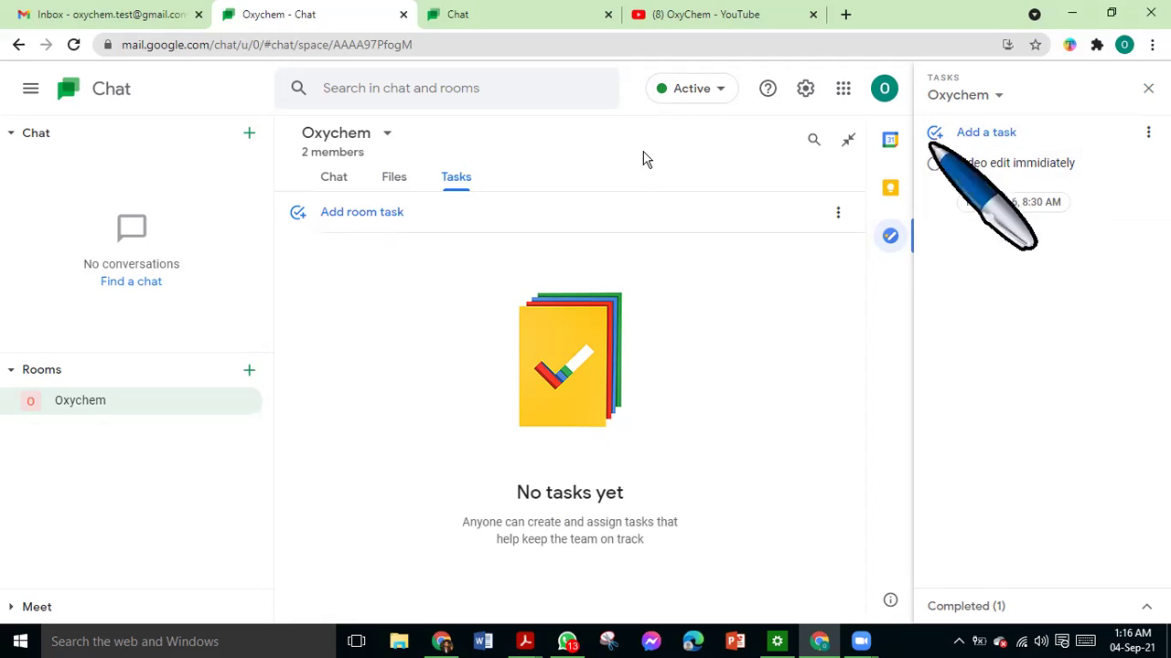
# - Start a room task titled "Website building" and switch the personal task list to My Tasks
pyautogui.click(391, 221)
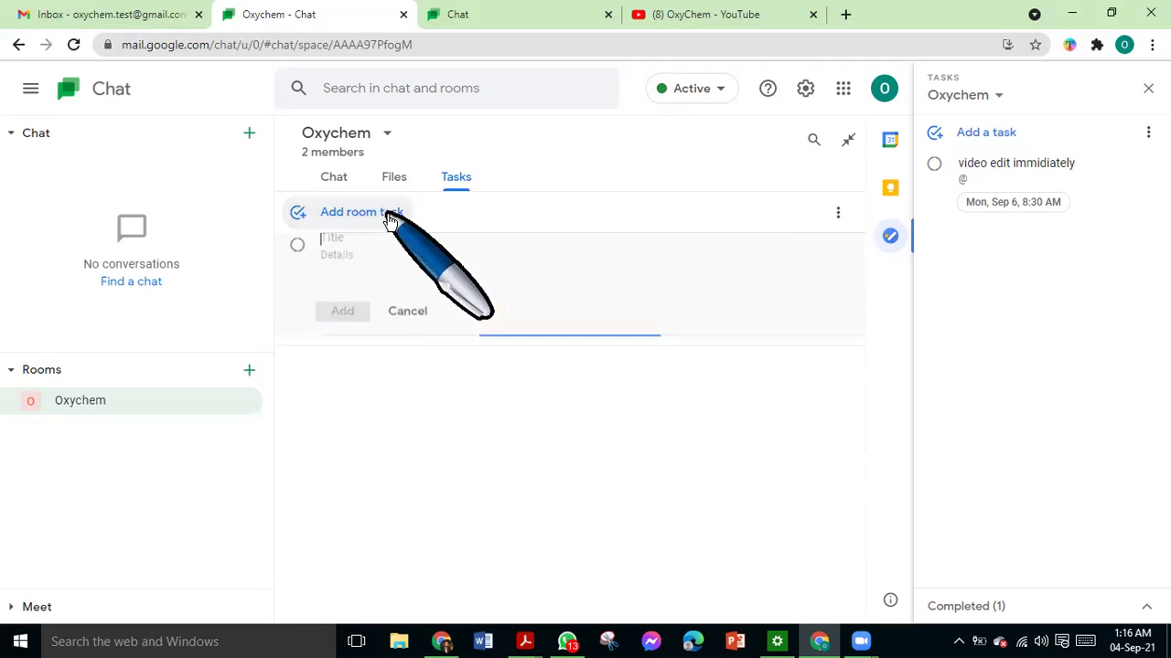
pyautogui.click(1005, 102)
pyautogui.click(994, 137)
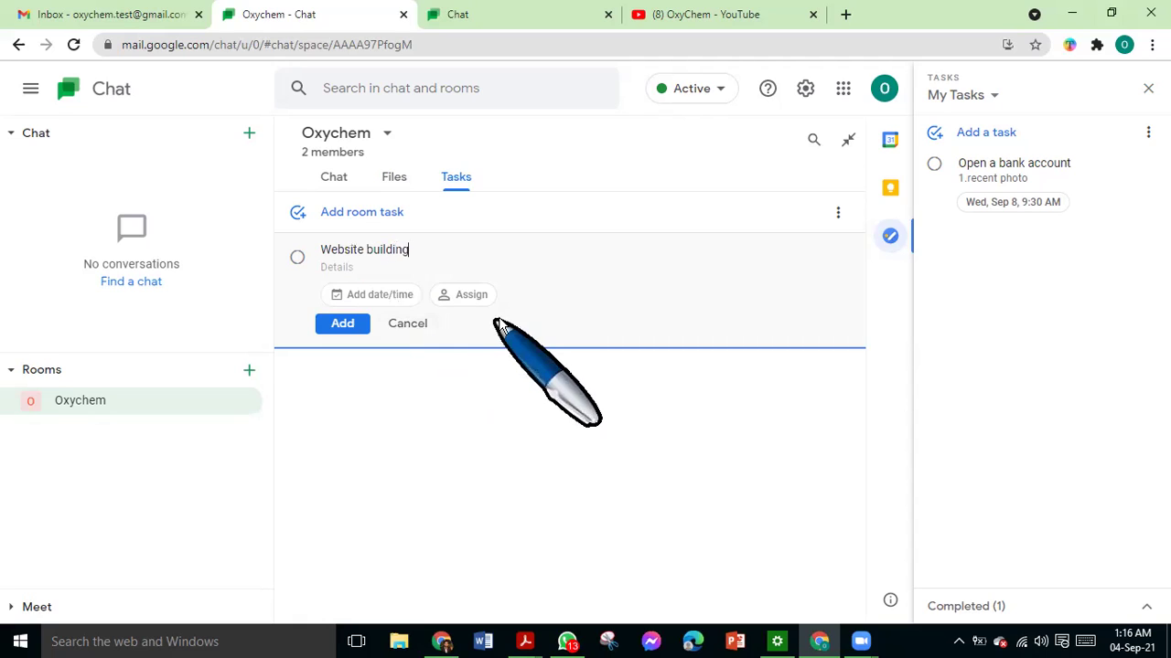
# - Set the room task's due date to September 15, 2021 at 4:00 PM and enter the details "1.Homepage should be ready"
pyautogui.click(382, 298)
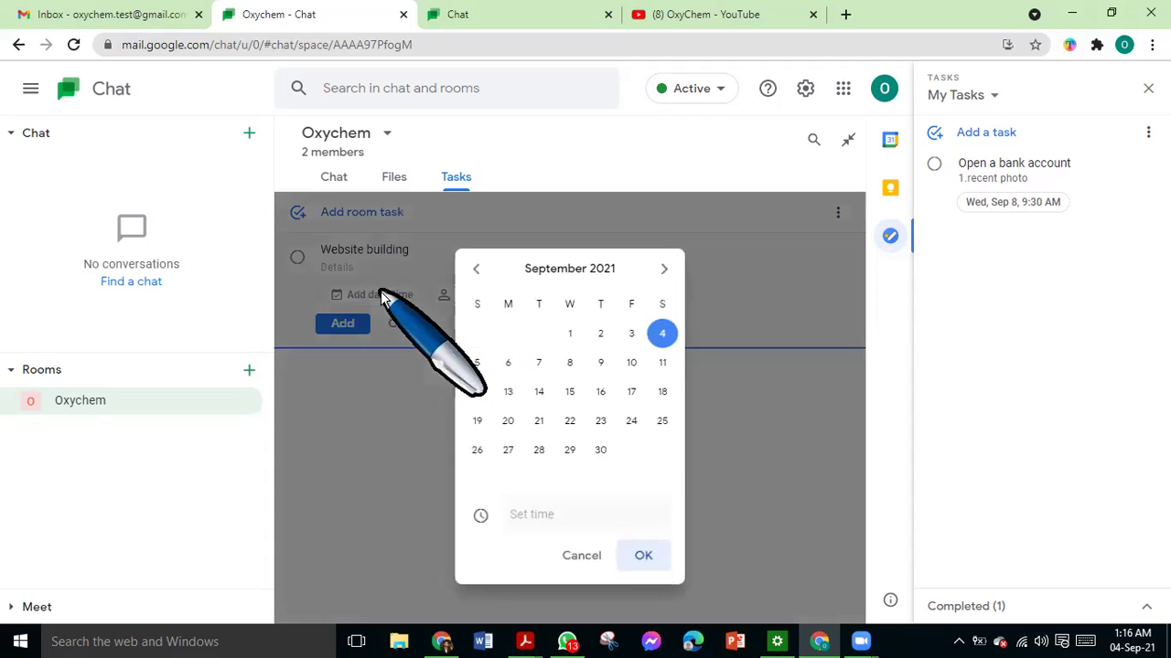
pyautogui.click(570, 394)
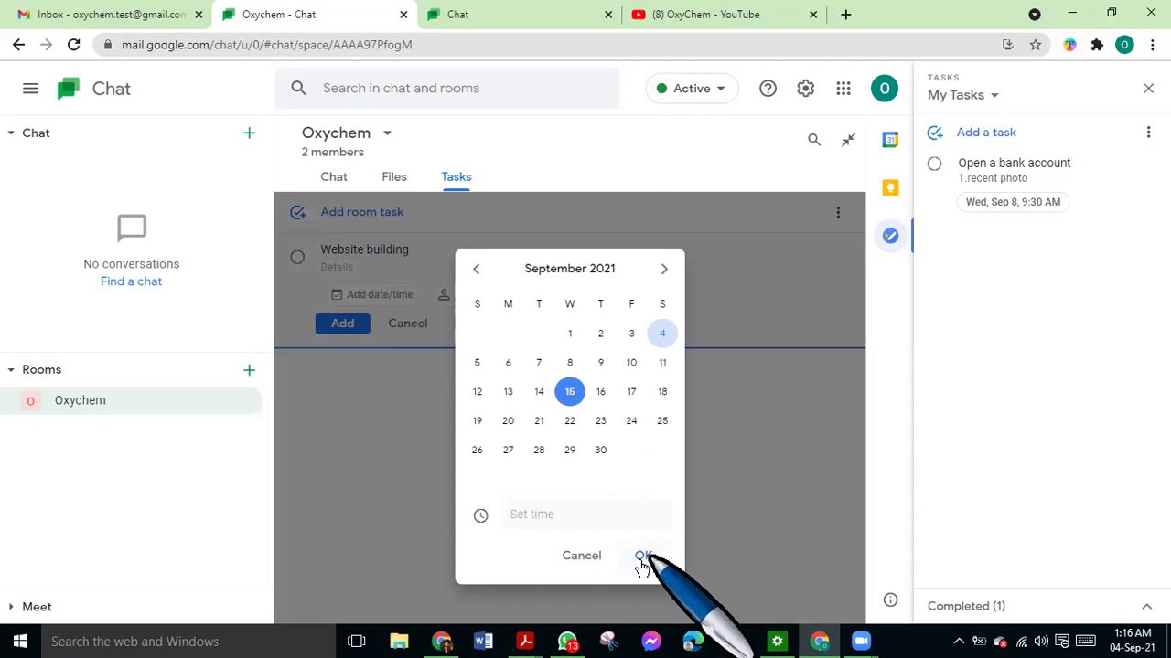
pyautogui.click(536, 515)
pyautogui.scroll(-2, 580, 371)
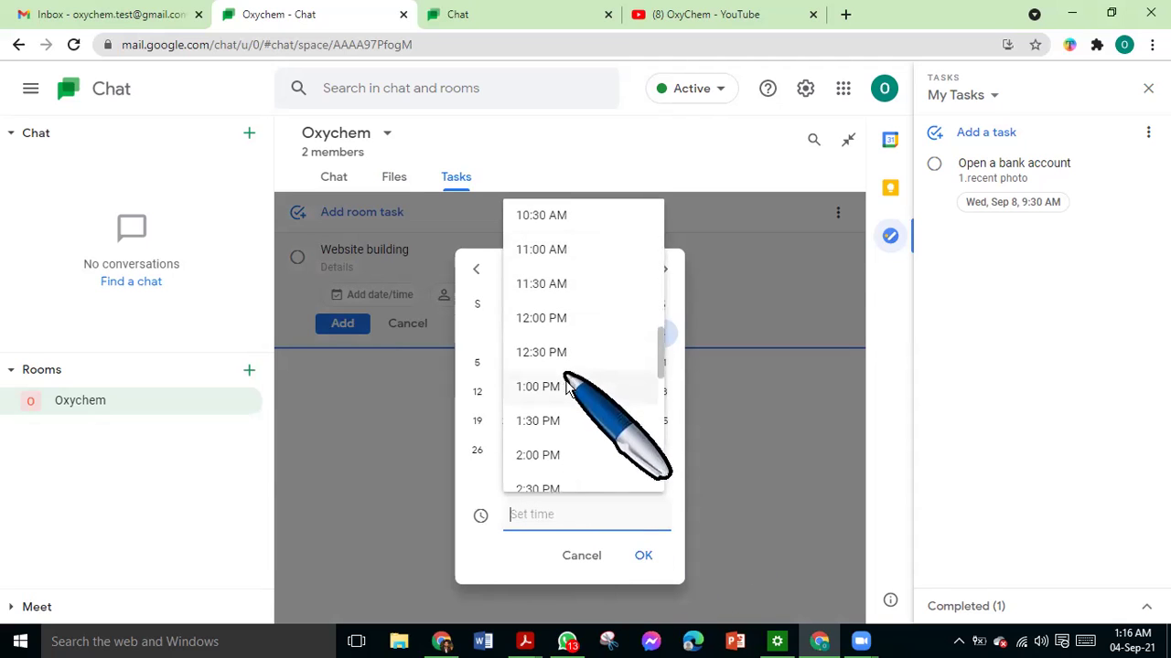
pyautogui.scroll(-4, 566, 403)
pyautogui.click(551, 424)
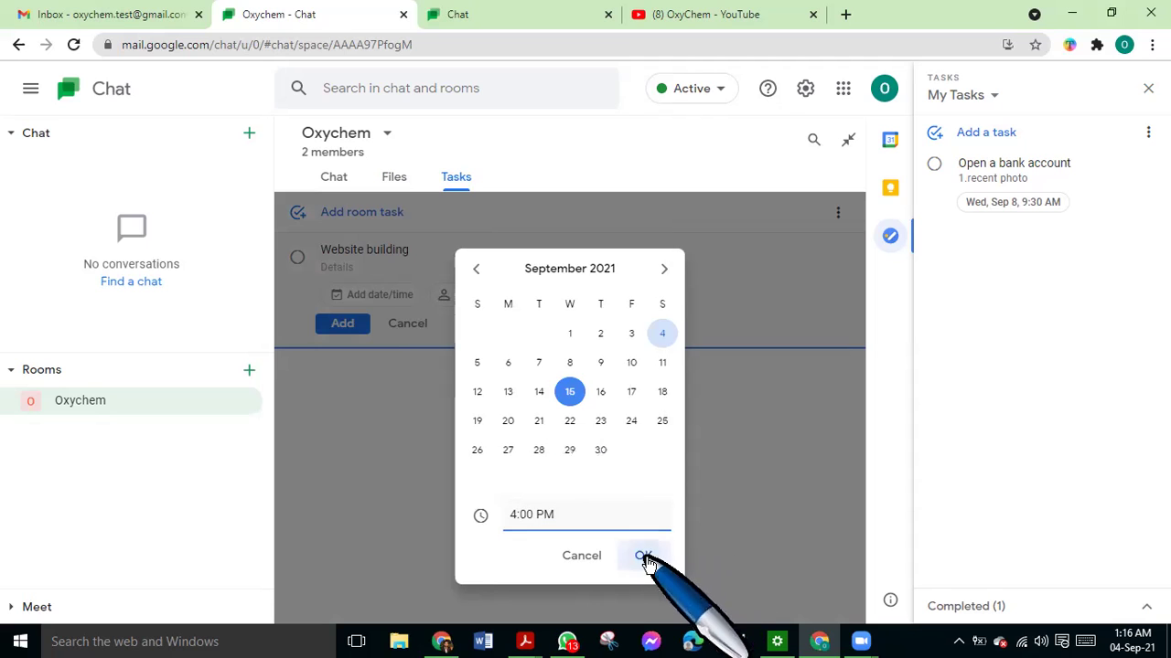
pyautogui.click(643, 556)
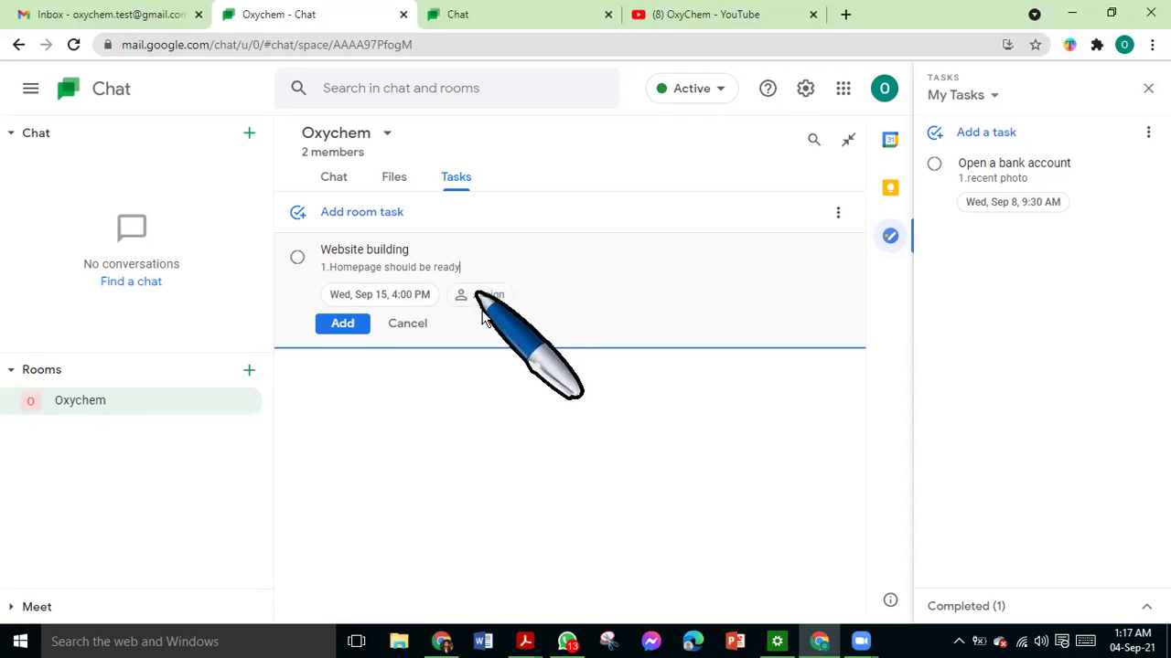
# - Close the personal task list, then assign the "Website building" task to the invited member and add it to the room
pyautogui.click(1148, 90)
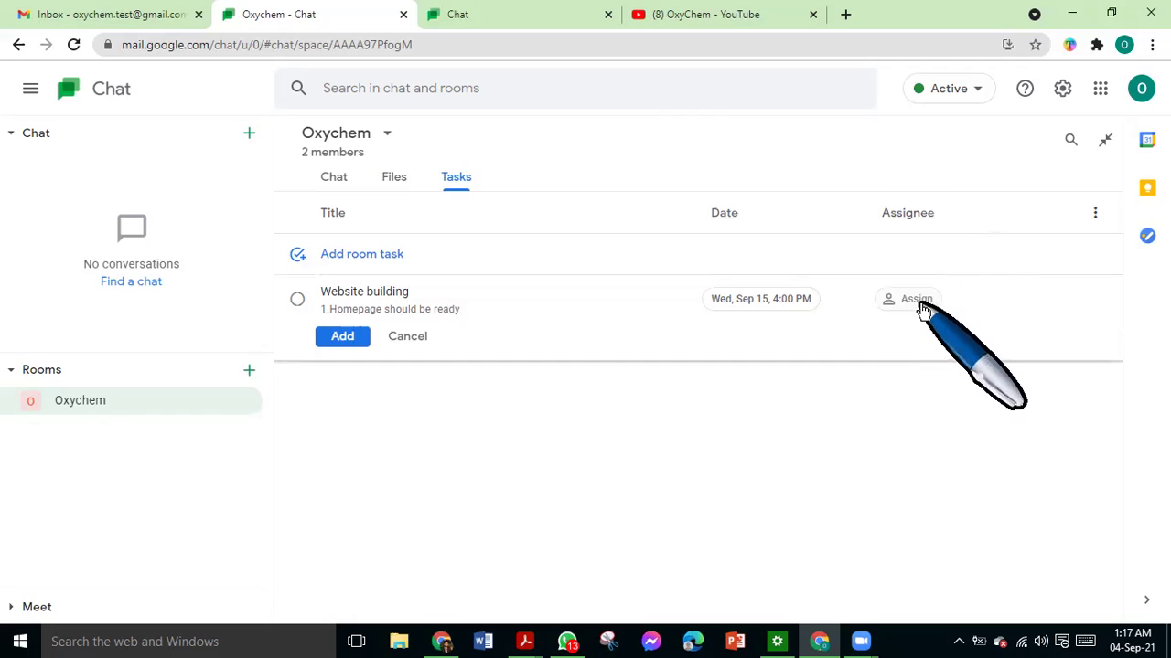
pyautogui.click(919, 302)
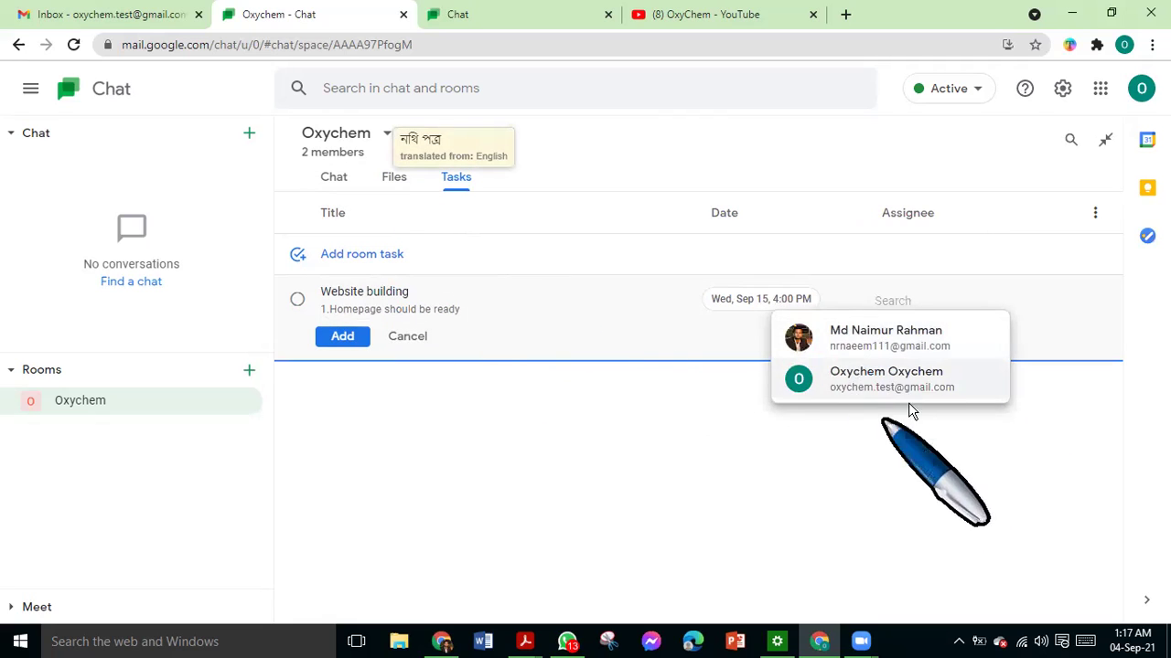
pyautogui.click(685, 449)
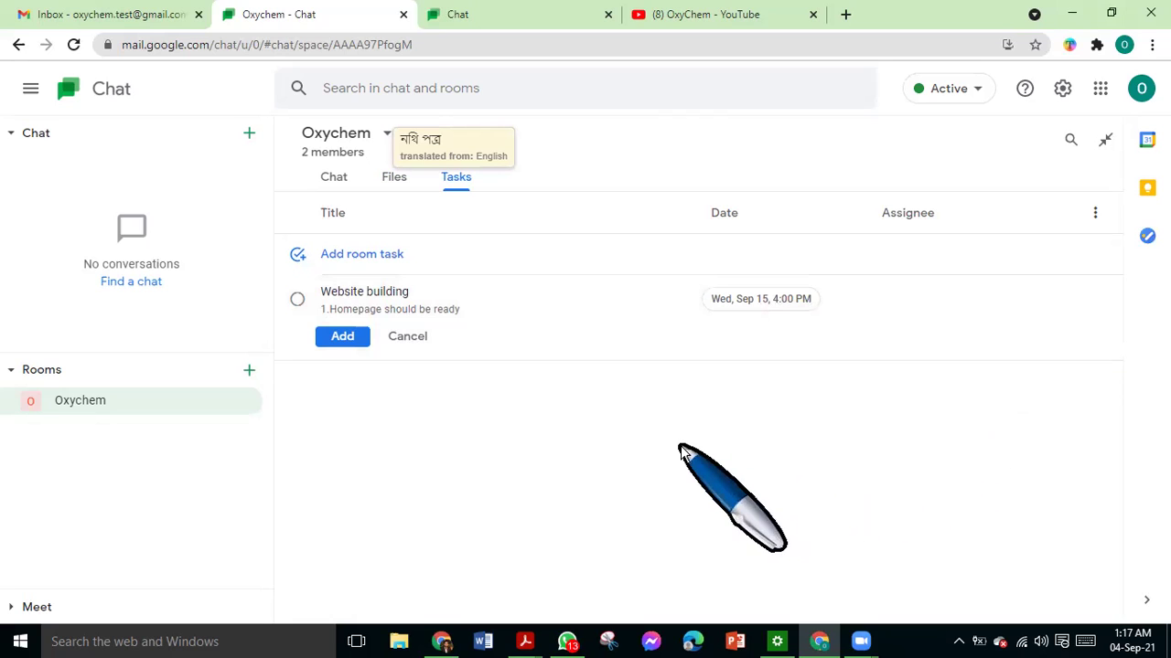
pyautogui.click(924, 300)
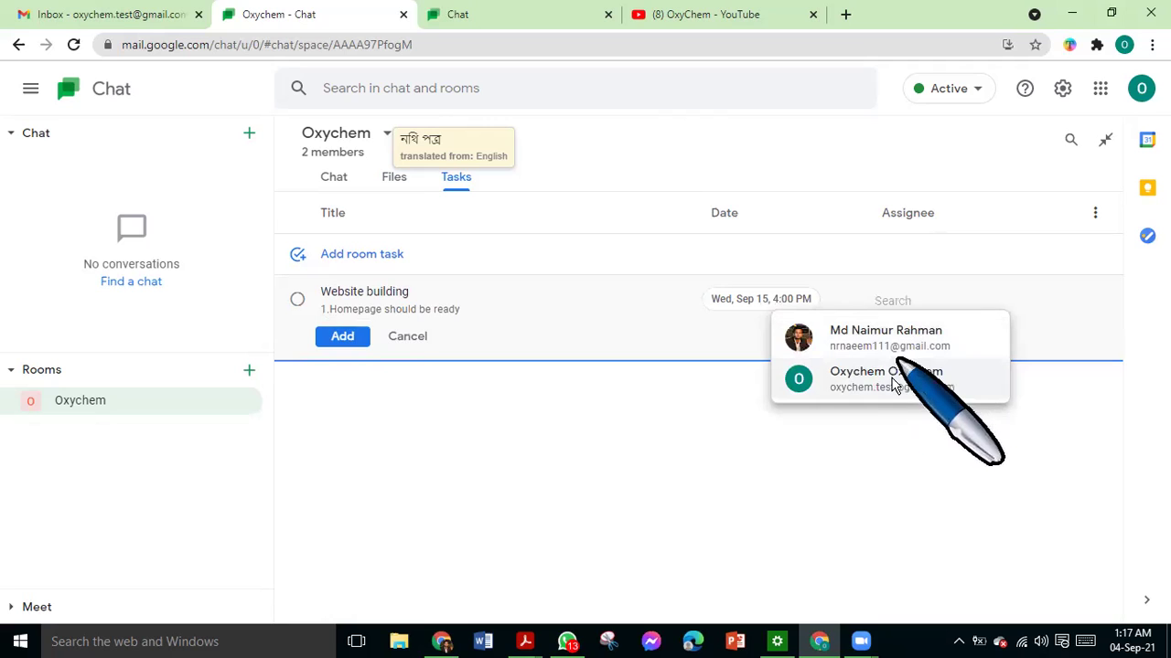
pyautogui.click(876, 345)
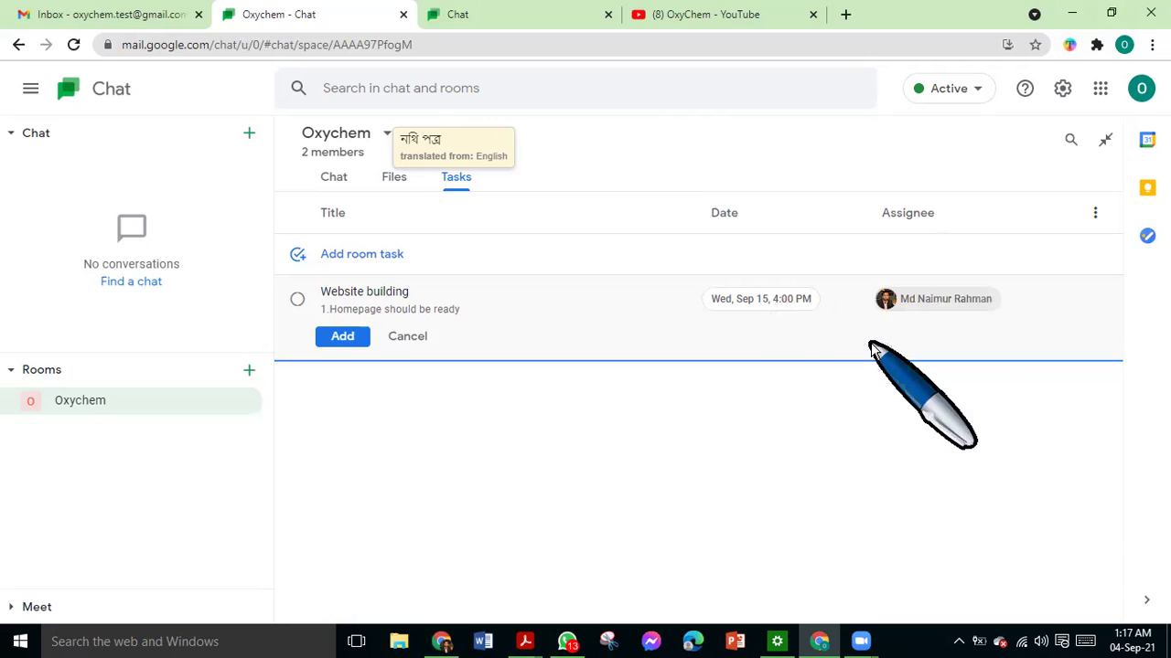
pyautogui.click(339, 339)
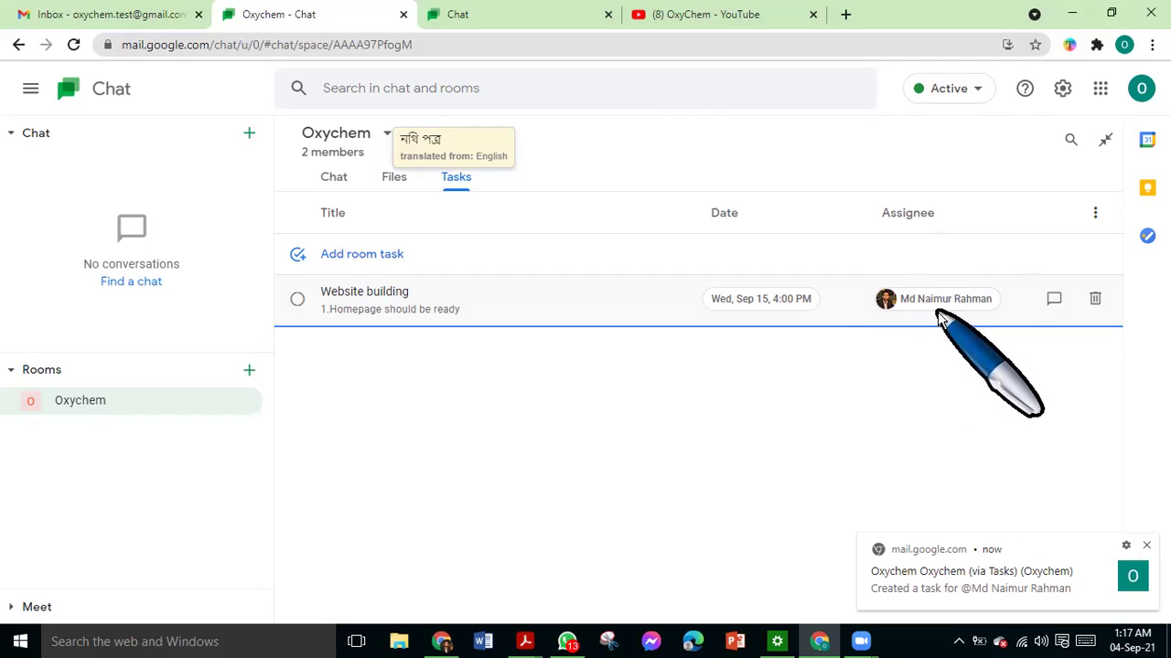
# - Check the personal My Tasks list for the newly assigned room task, and close the list
pyautogui.click(1147, 237)
pyautogui.click(986, 97)
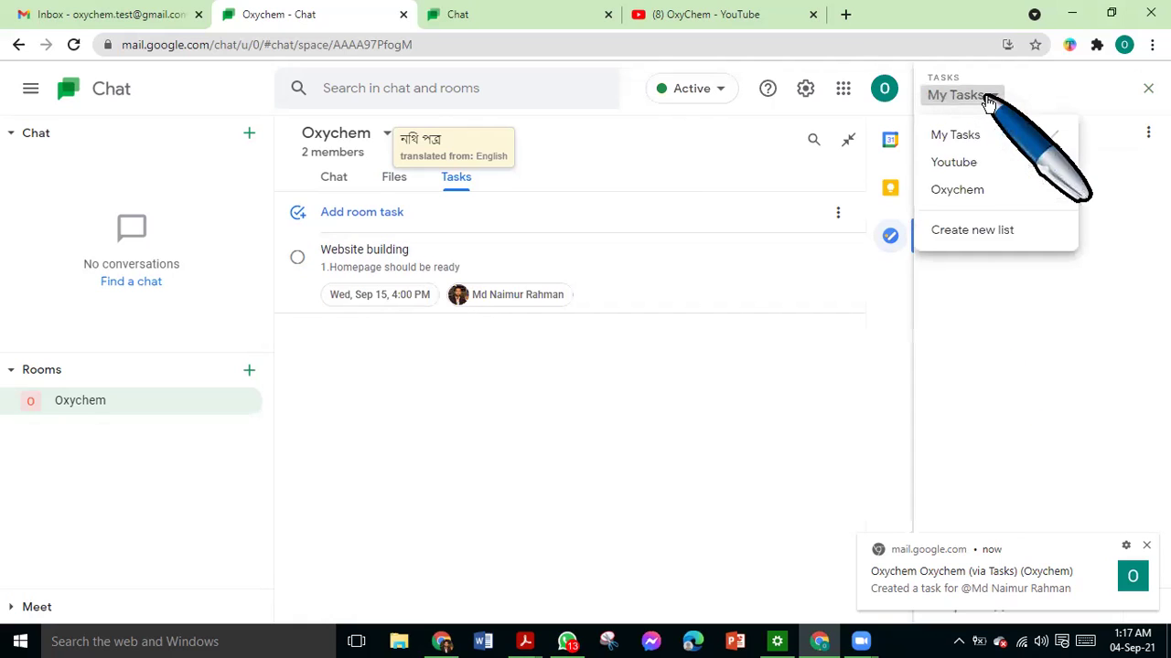
pyautogui.click(979, 134)
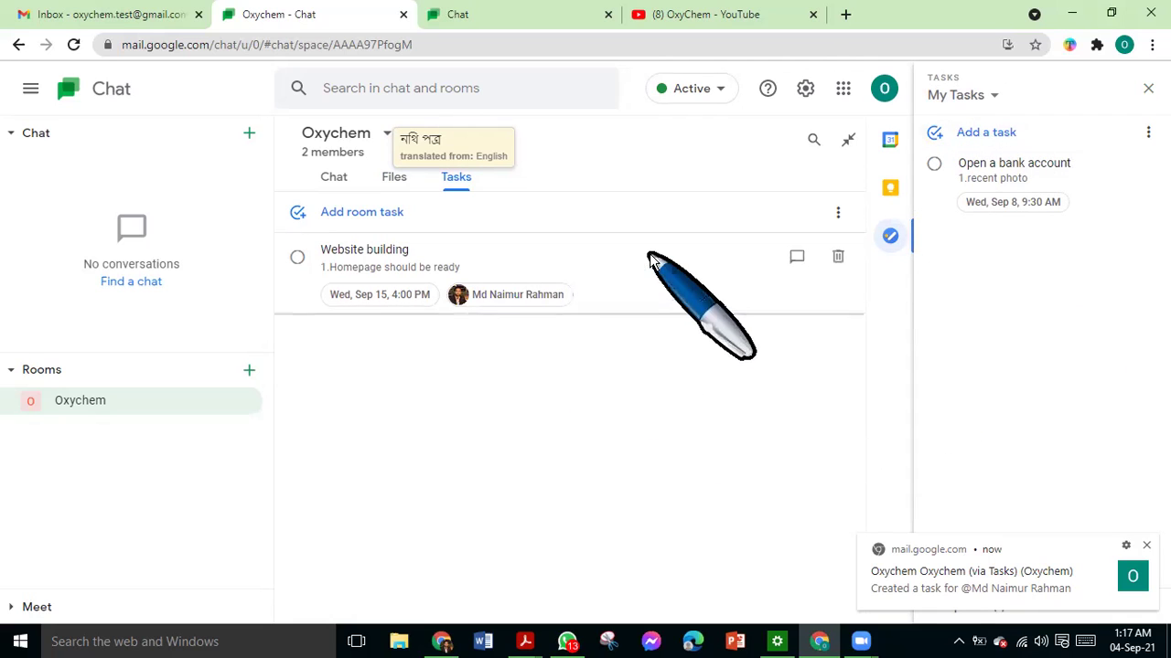
pyautogui.click(1148, 88)
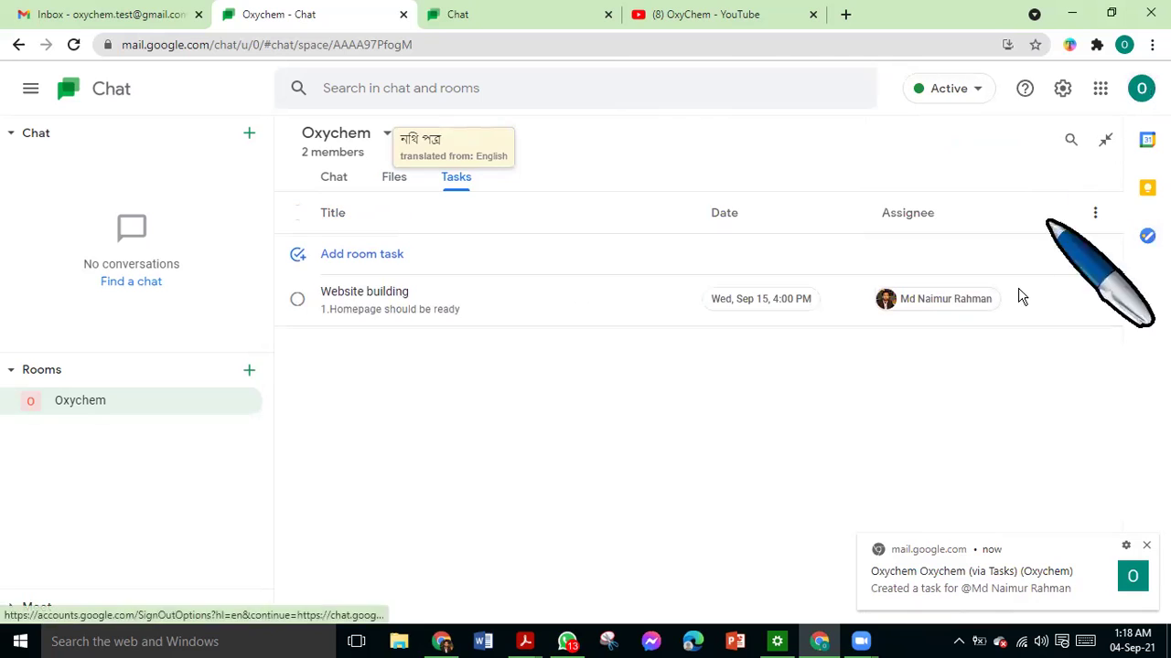
# - Unassign the member from the "Website building" room task and assign it to the Oxychem account instead
pyautogui.click(956, 302)
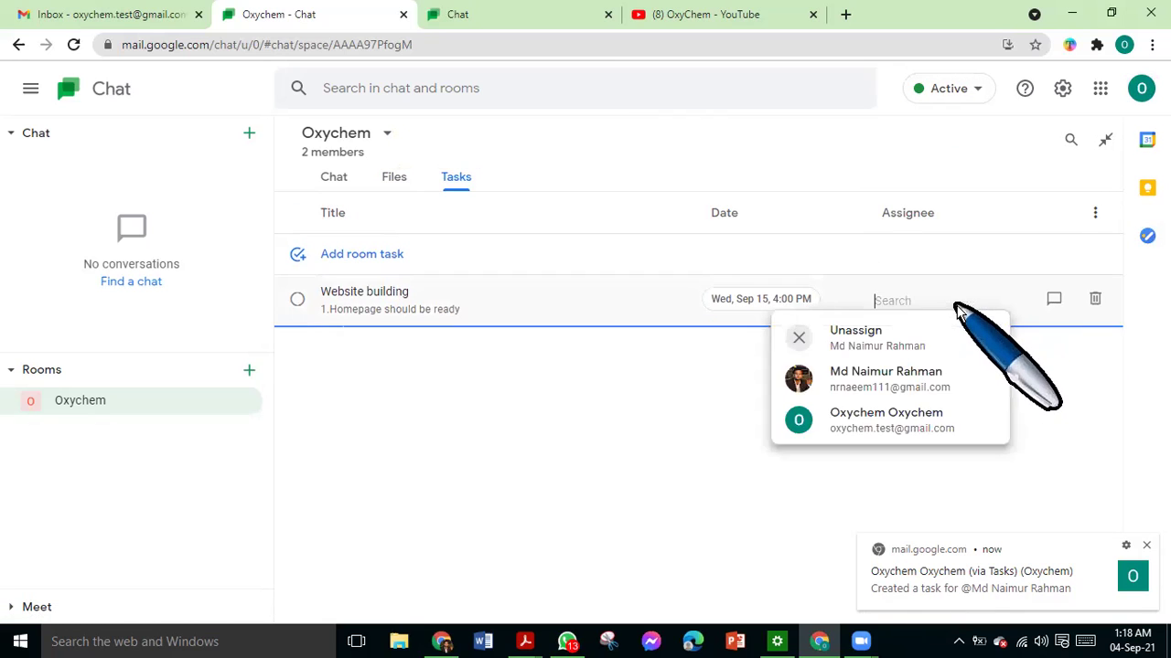
pyautogui.click(796, 338)
pyautogui.click(918, 302)
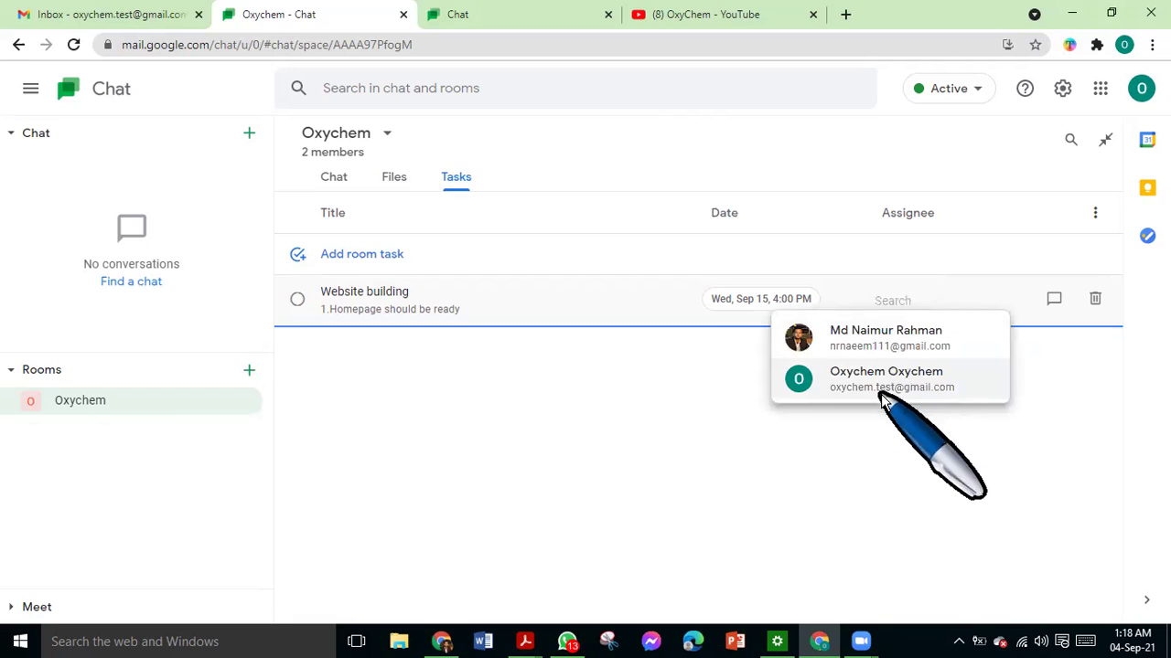
pyautogui.click(894, 375)
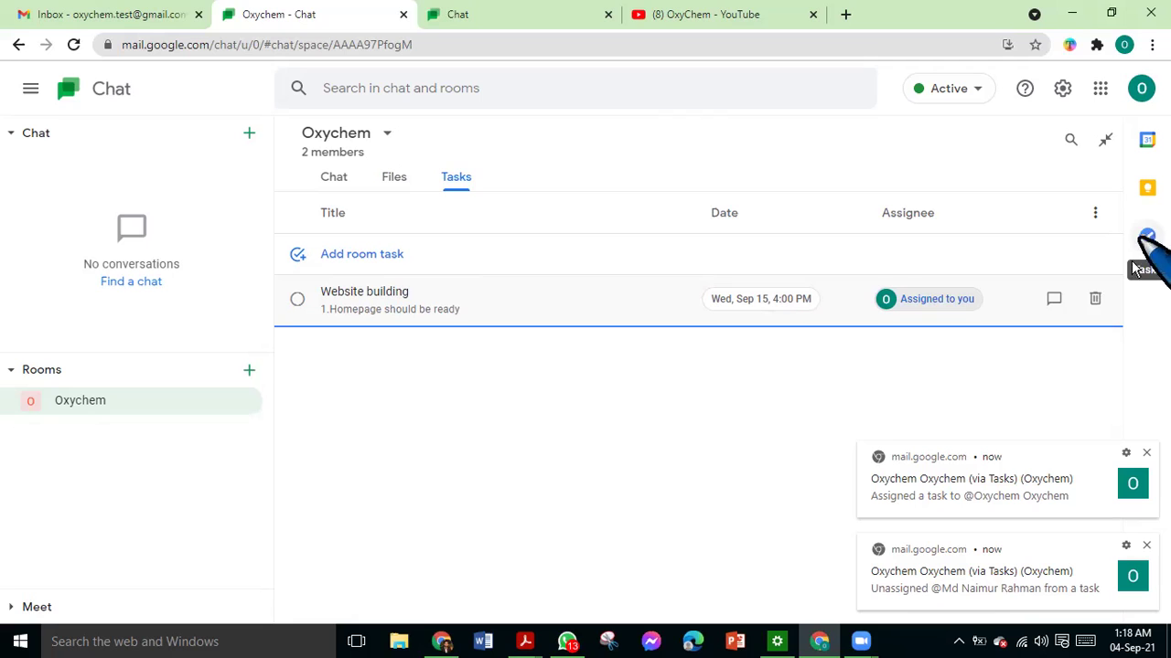
# - Switch to the Gmail inbox, dismiss both task notifications and show the My Tasks list there
pyautogui.click(111, 16)
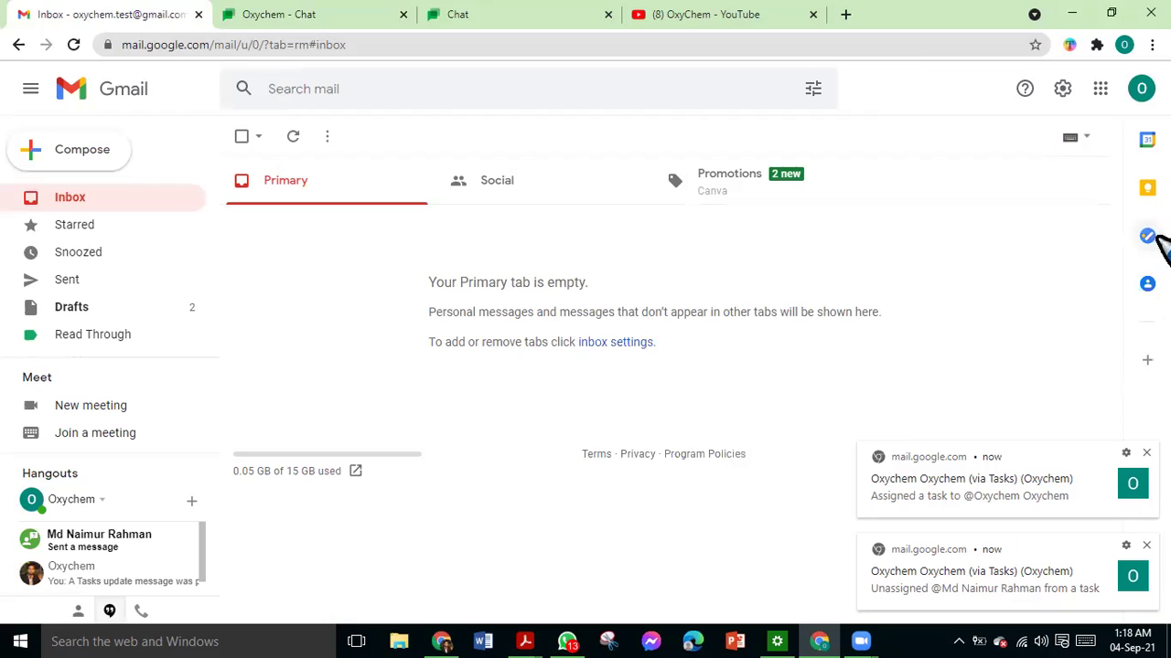
pyautogui.click(1146, 453)
pyautogui.click(1146, 546)
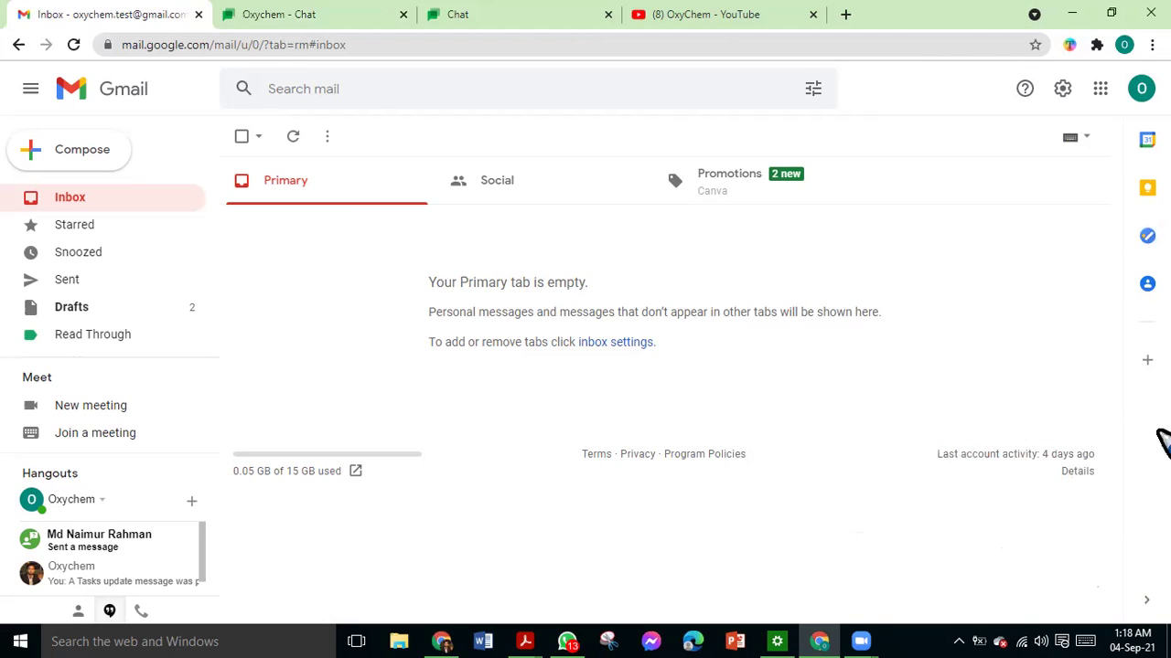
pyautogui.click(1150, 239)
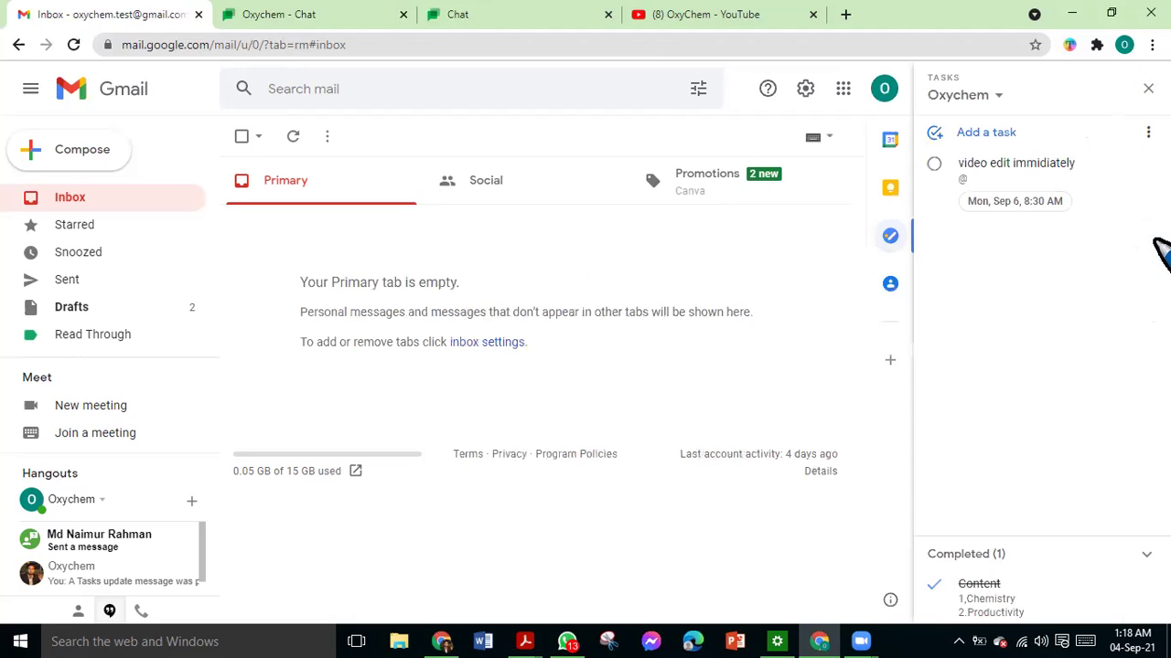
pyautogui.click(1000, 97)
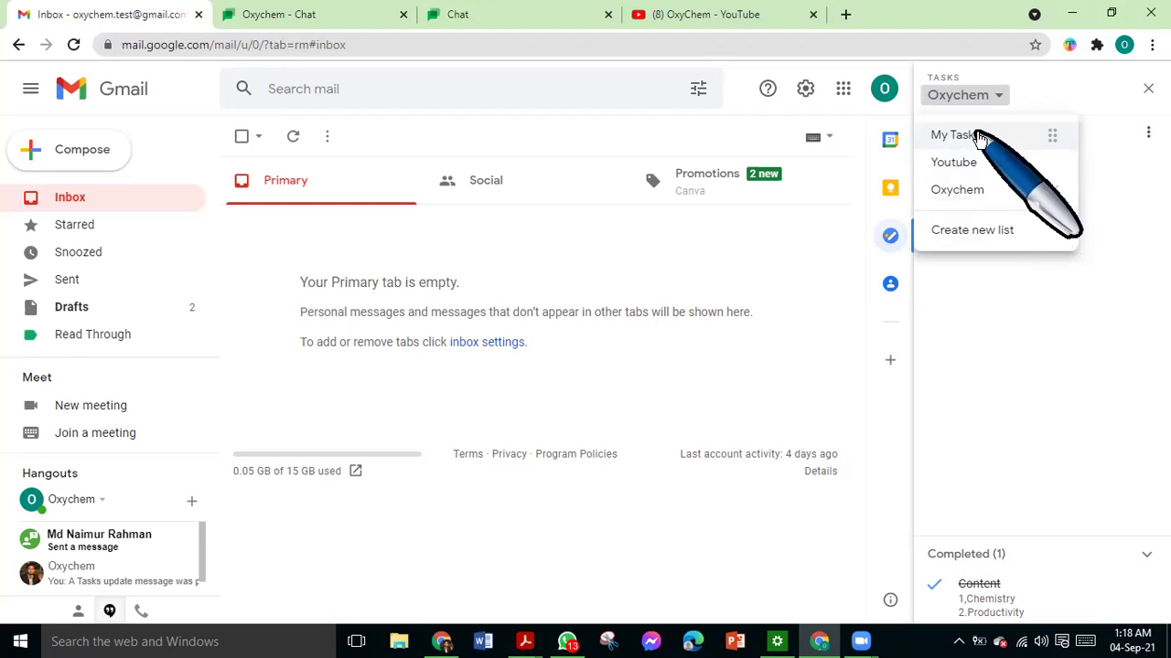
pyautogui.click(979, 135)
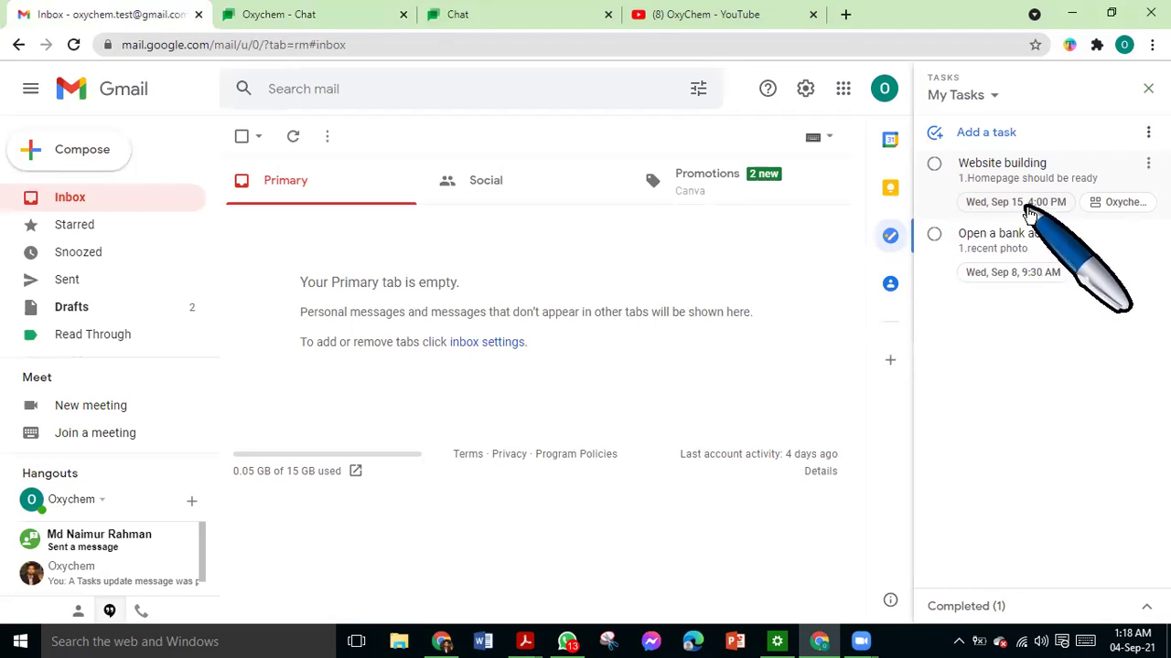
# - Examine the "Website building" task's details and the completed tasks in My Tasks, and close the task list
pyautogui.click(1106, 183)
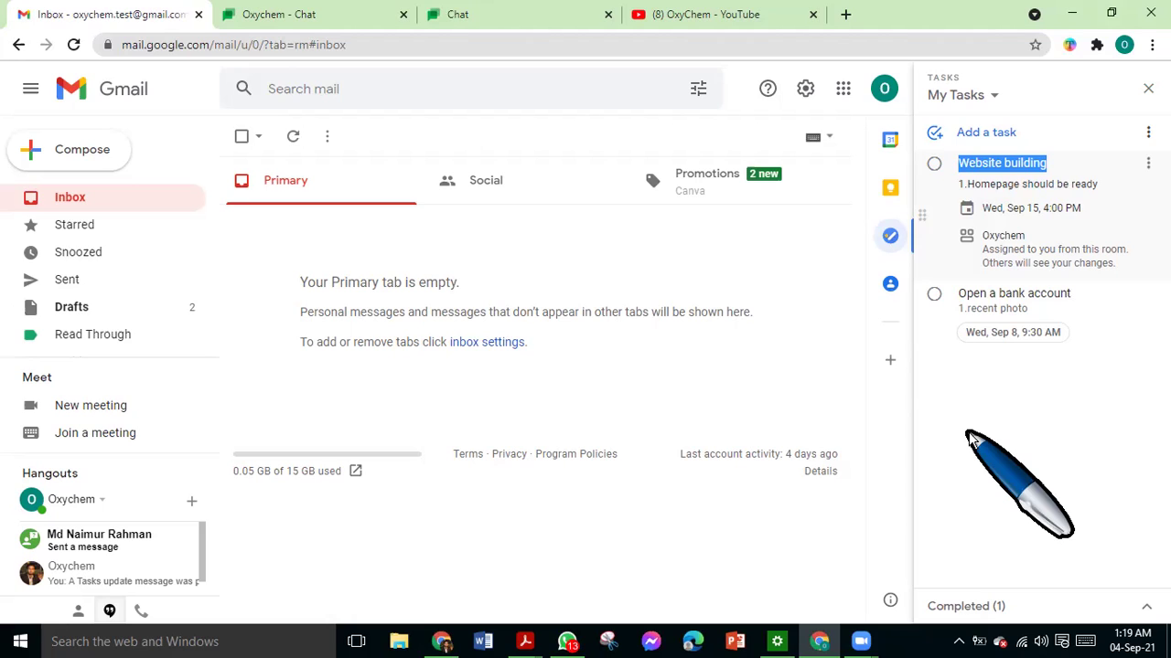
pyautogui.click(972, 440)
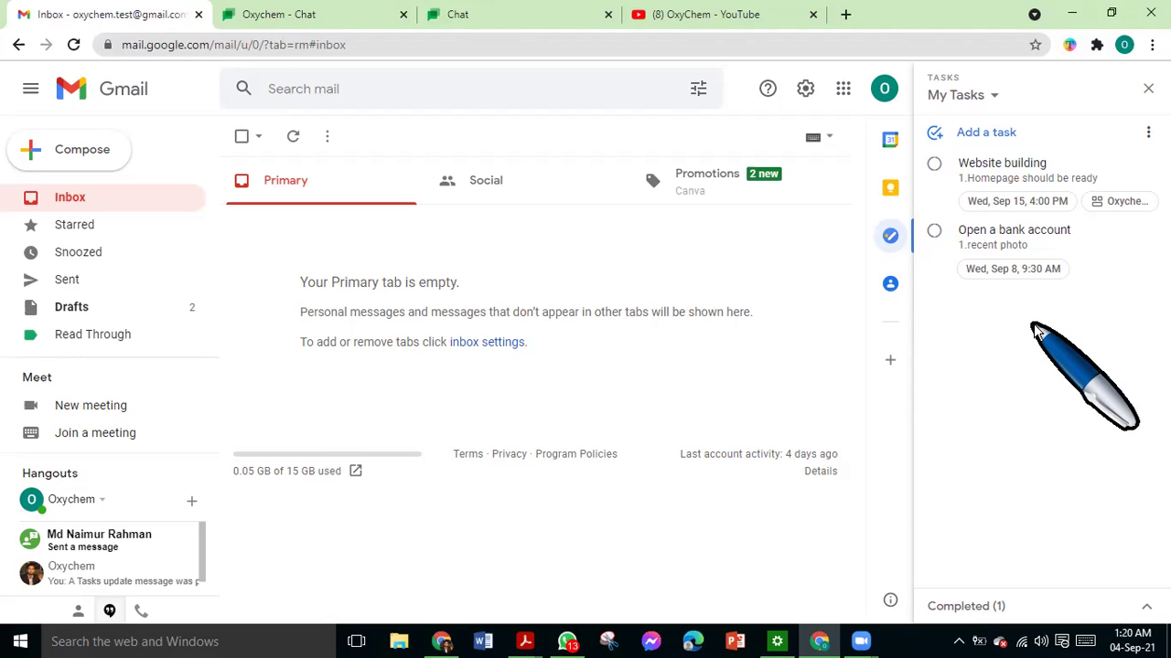
pyautogui.click(1147, 610)
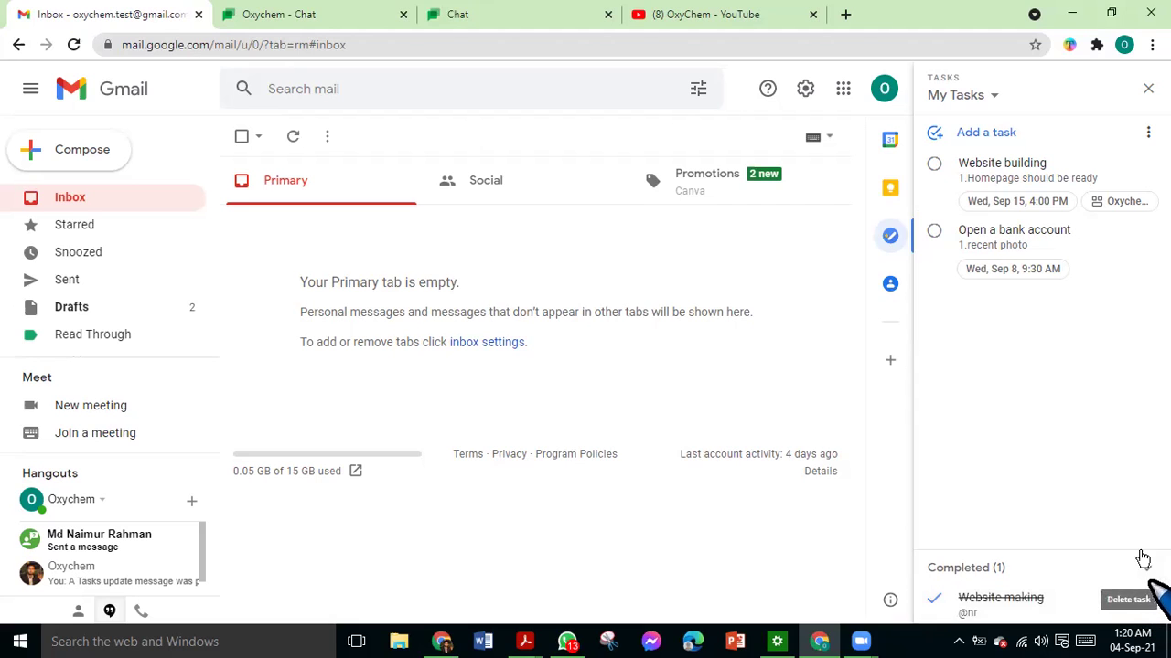
pyautogui.click(1149, 90)
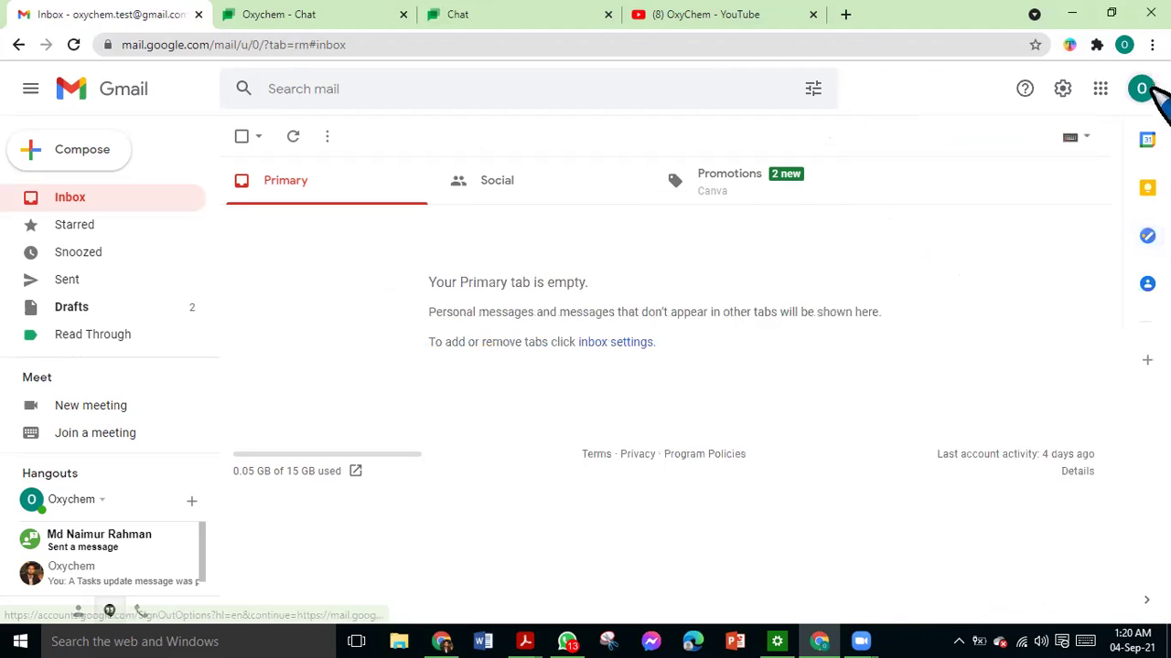